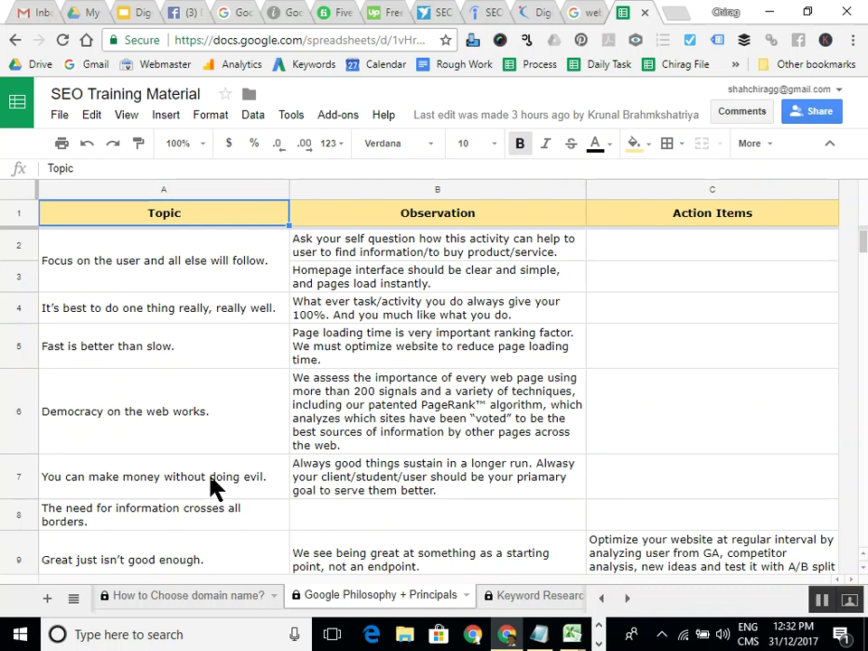
Go over the topics in column A of the Google Philosophy + Principals sheet and return to the course presentation.
click(215, 485)
click(236, 402)
click(267, 308)
click(246, 257)
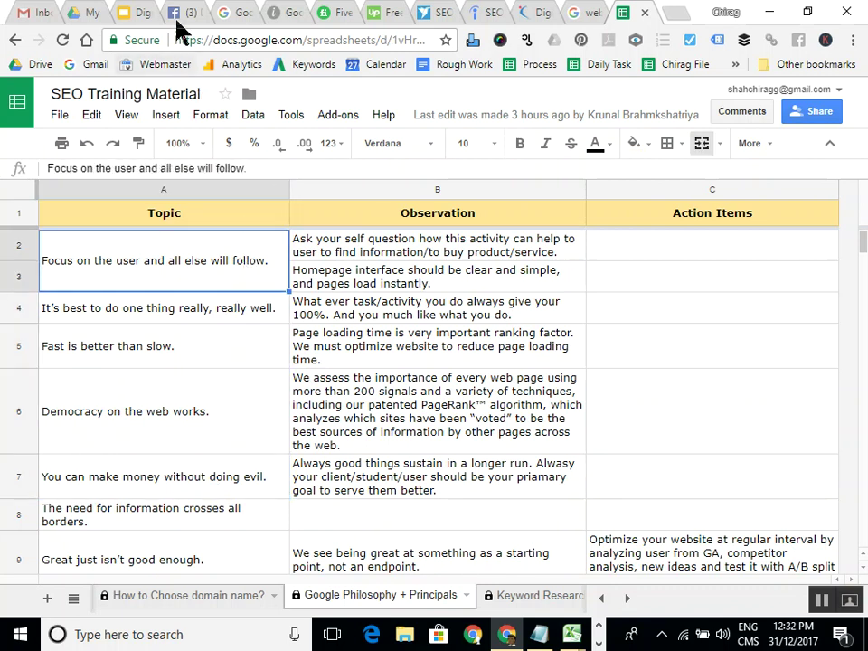
click(135, 12)
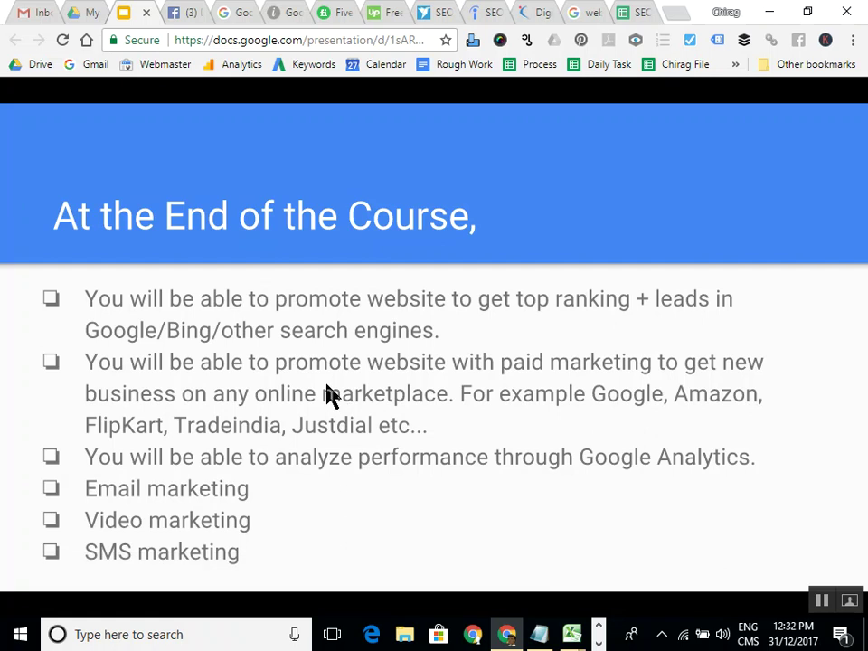
Search Google for "dentist in ahmedabad", review the organic results and ads, and return to the course presentation.
click(582, 11)
double_click(371, 111)
triple_click(371, 111)
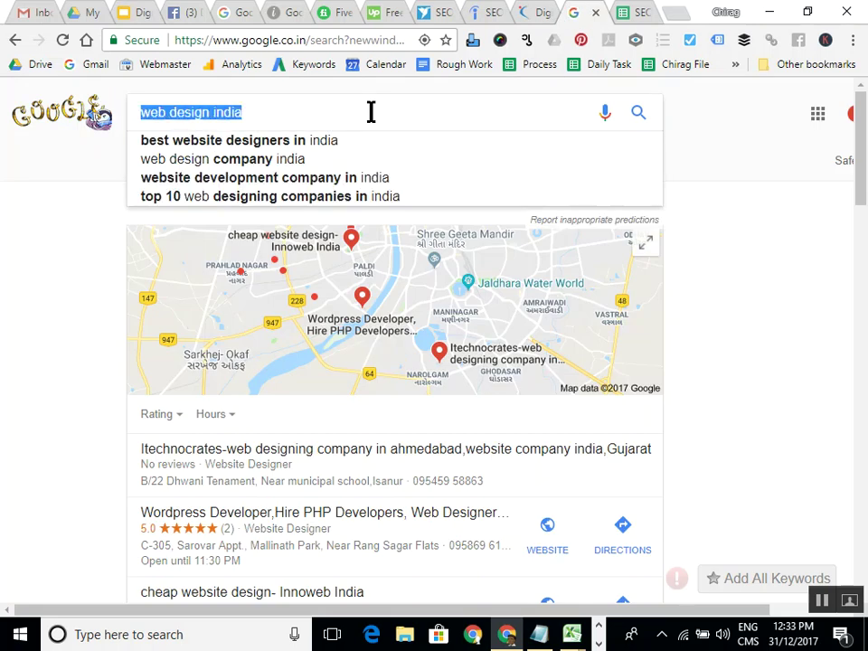
text(dentis)
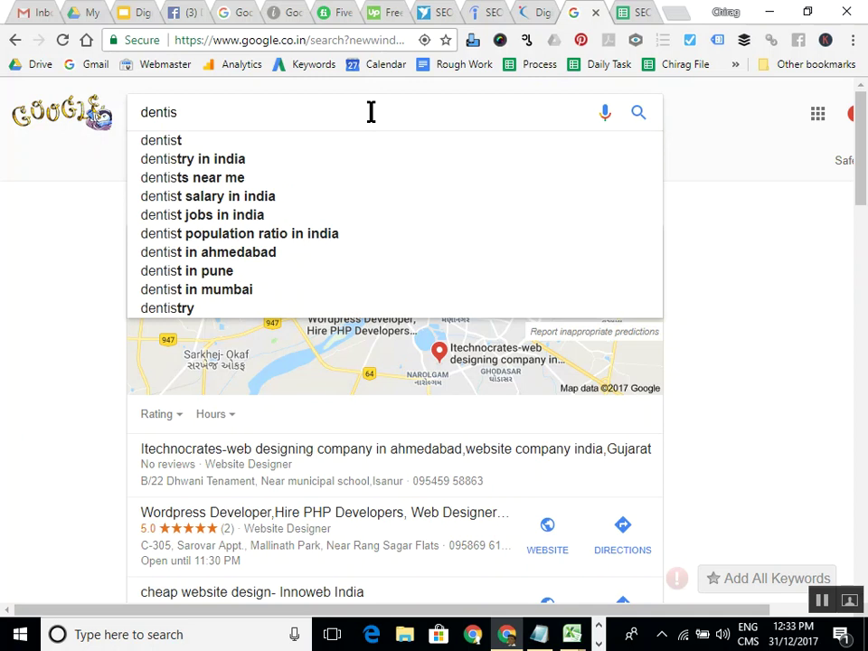
text(t in a)
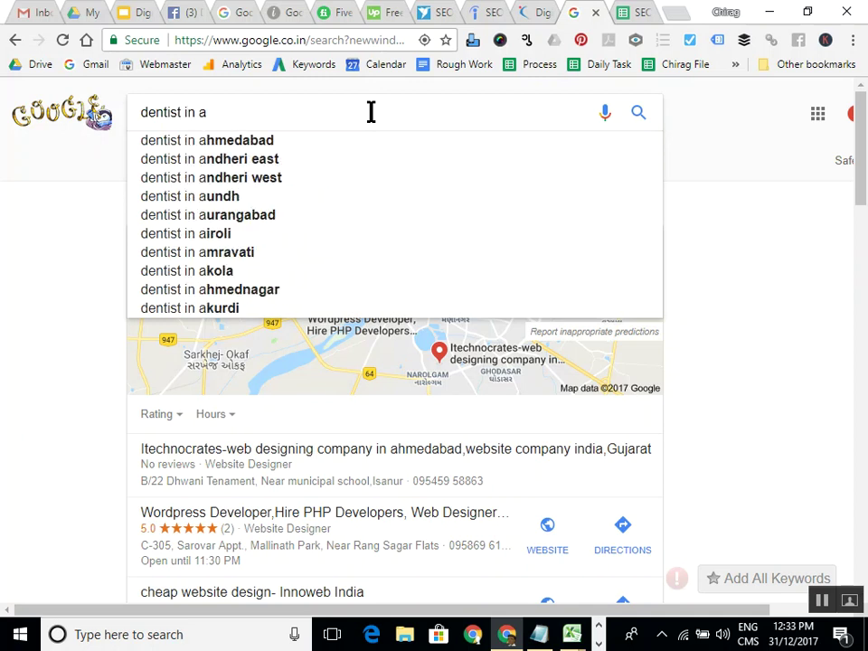
key(Down)
key(Return)
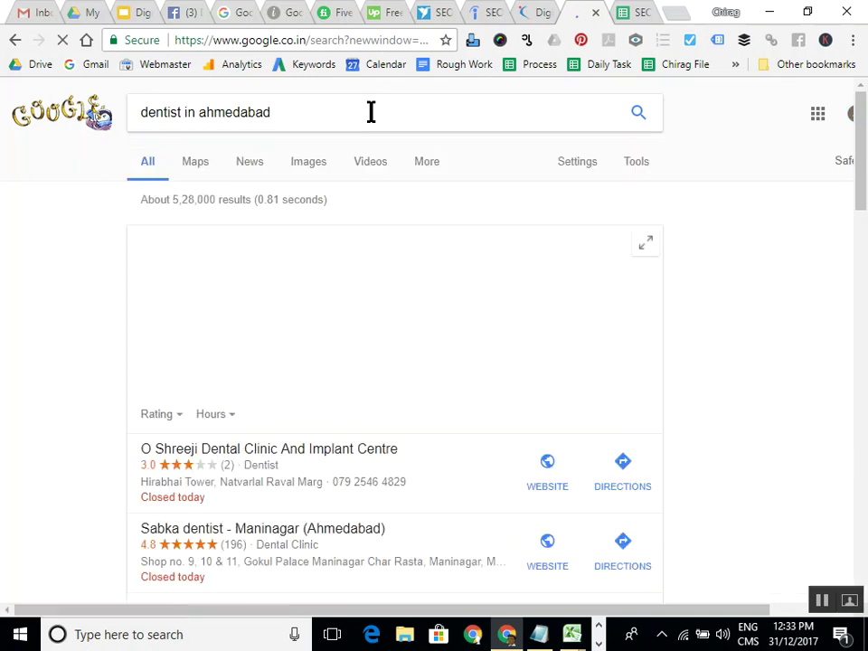
scroll(452, 316, down, 10)
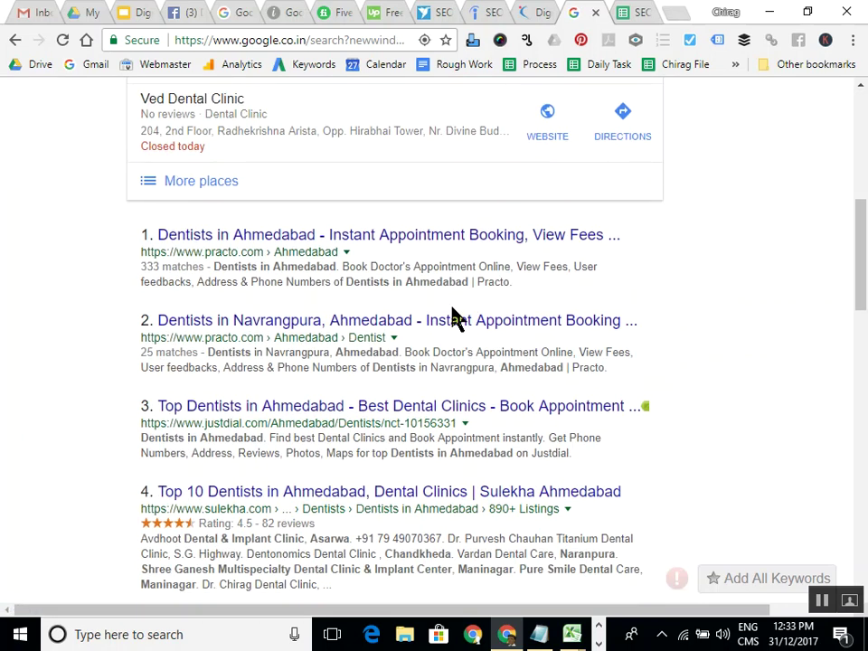
scroll(457, 318, down, 5)
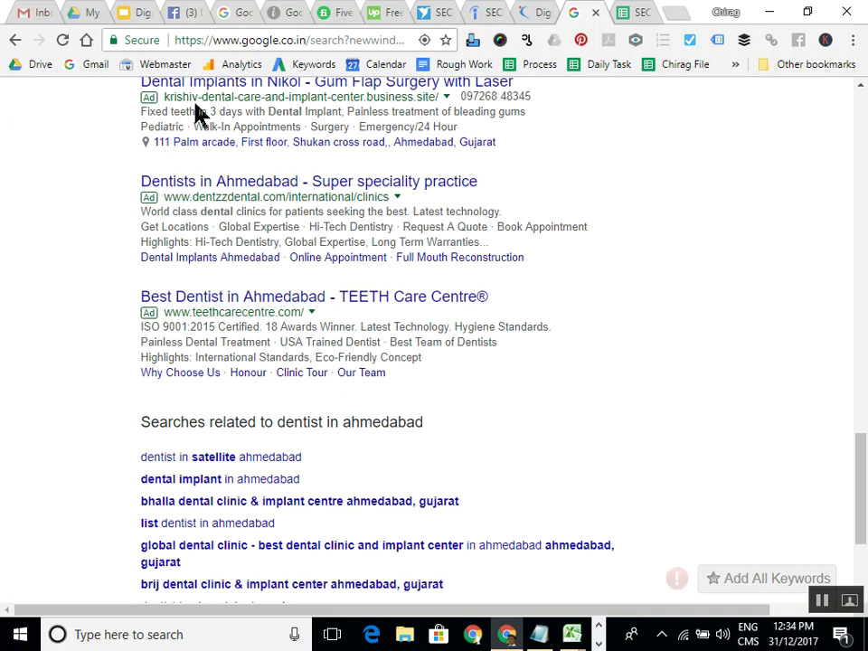
click(129, 15)
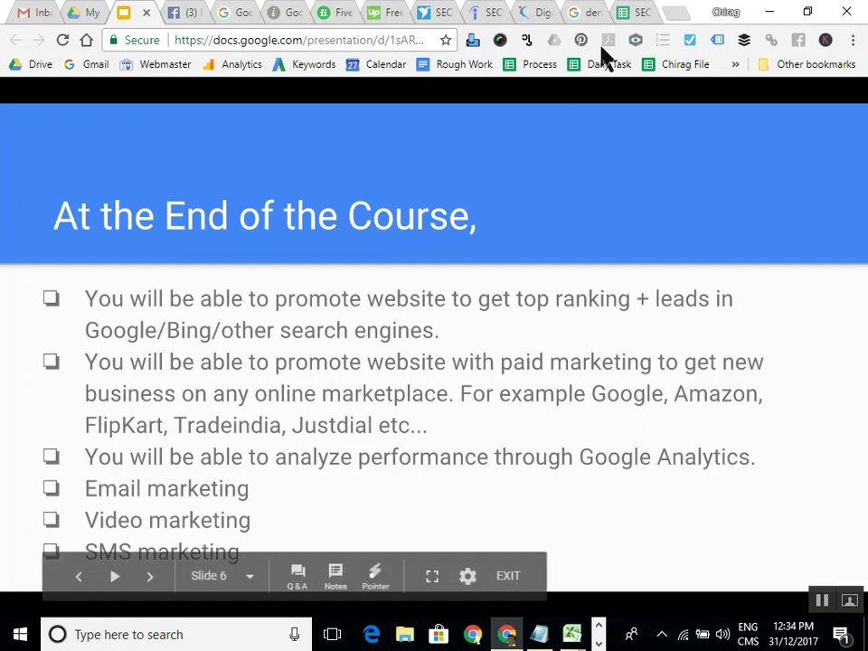
Open Google Analytics and switch to the Training in SEO property by searching the accounts for "training".
click(622, 13)
click(228, 65)
click(251, 45)
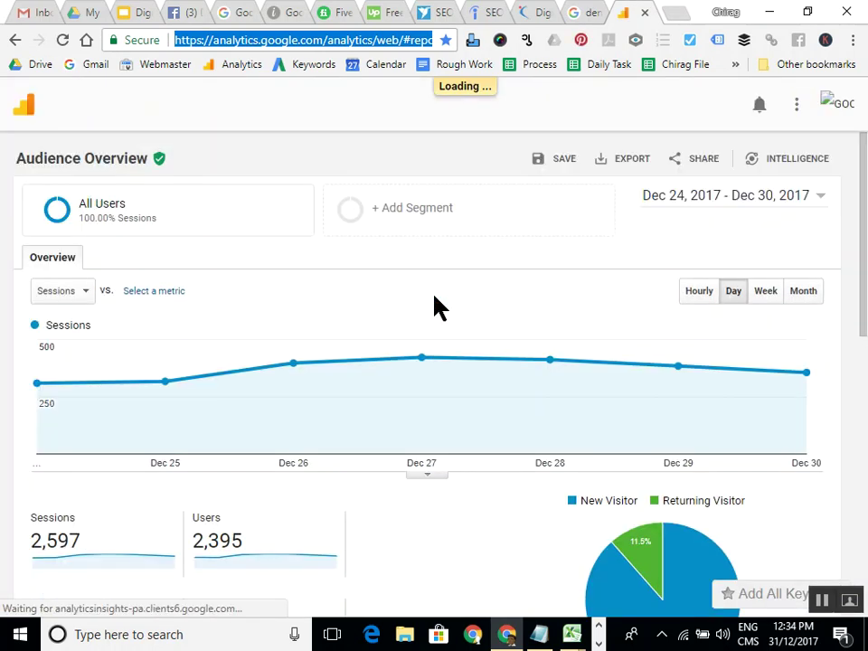
click(111, 112)
click(515, 124)
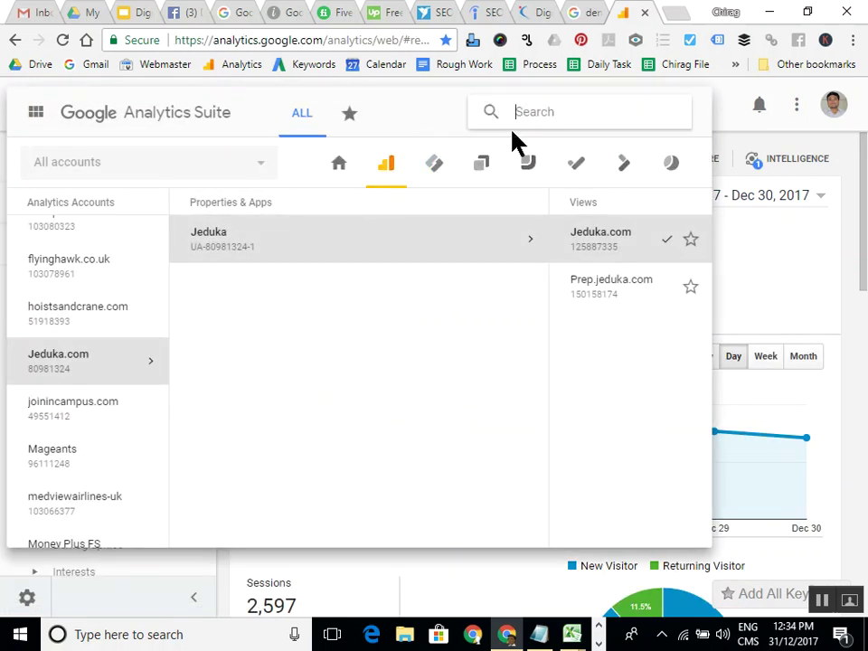
text(training)
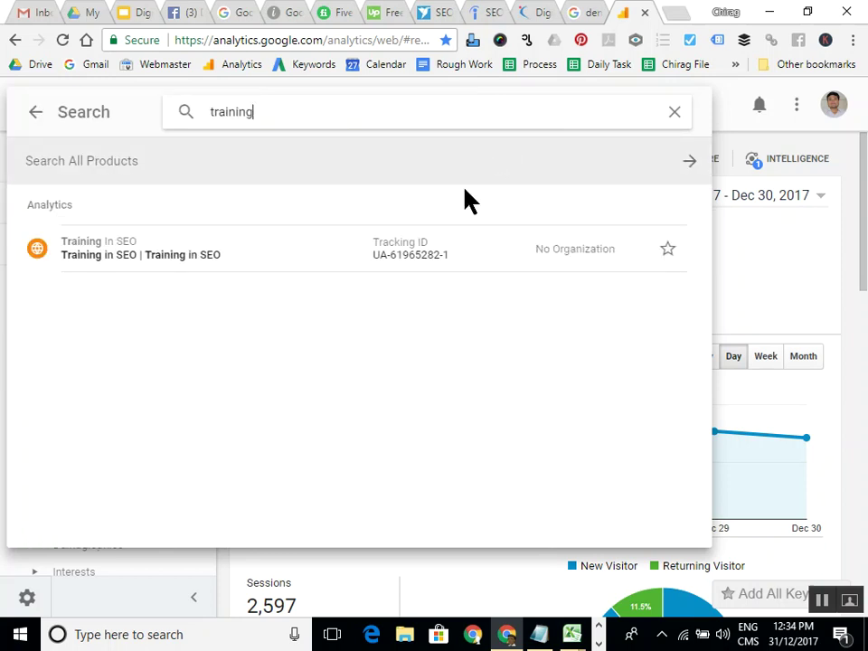
click(391, 268)
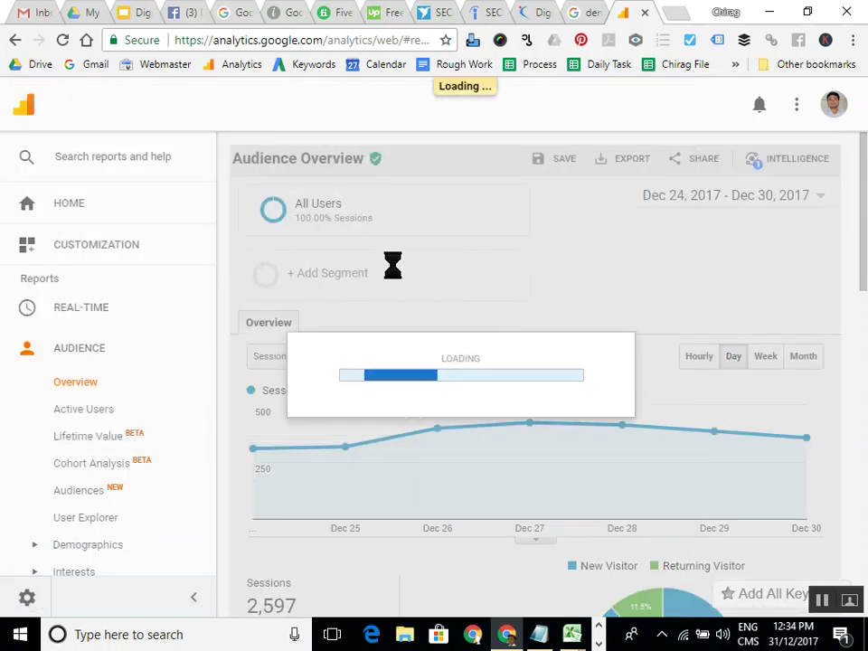
Open the AdWords Hour of Day report among the Acquisition reports.
scroll(209, 426, down, 3)
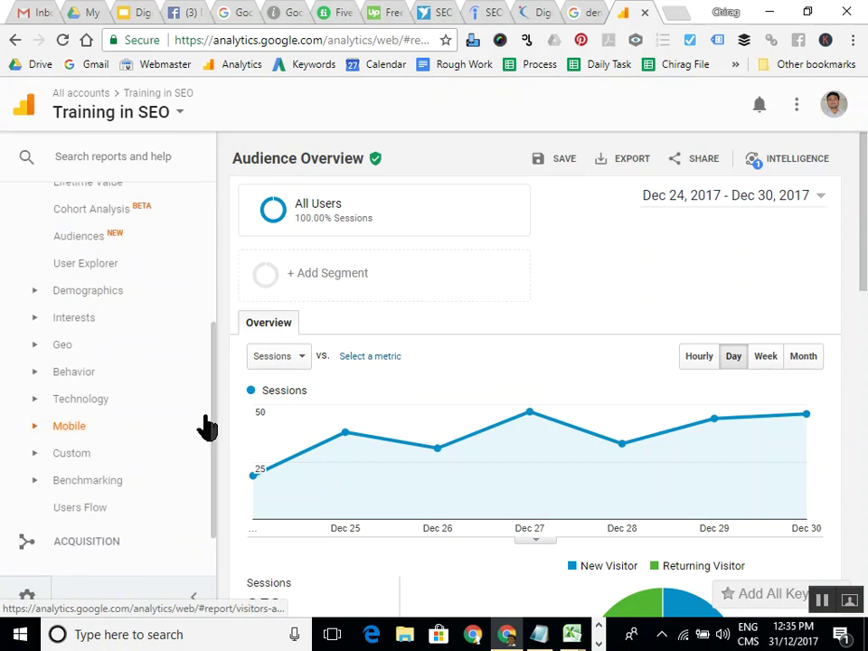
scroll(91, 312, up, 3)
click(67, 349)
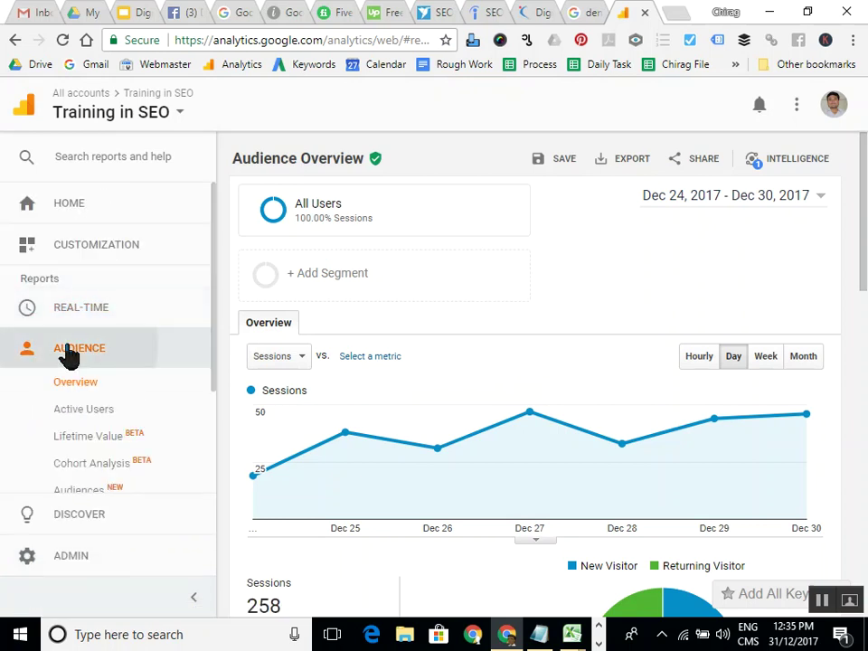
click(130, 394)
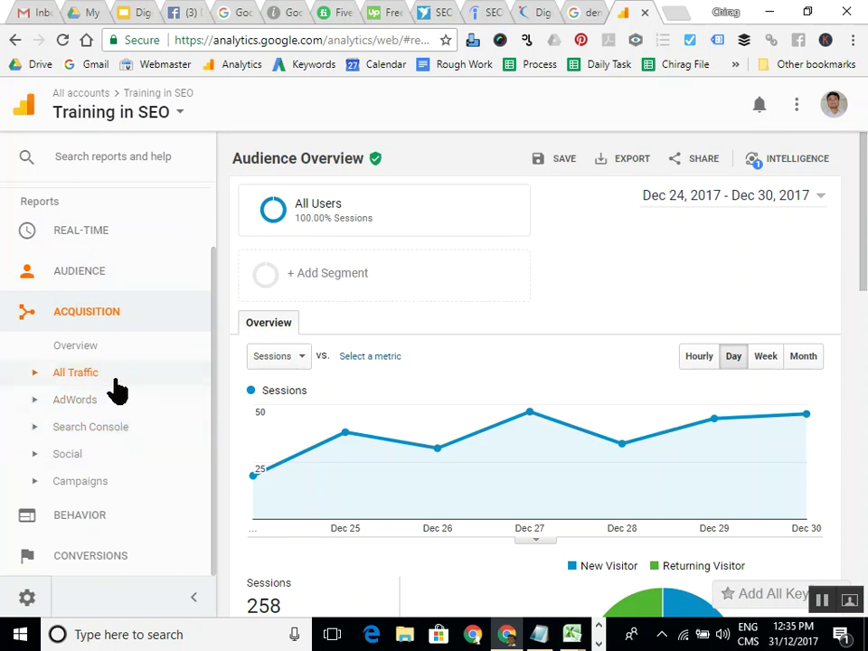
click(110, 402)
scroll(161, 494, down, 2)
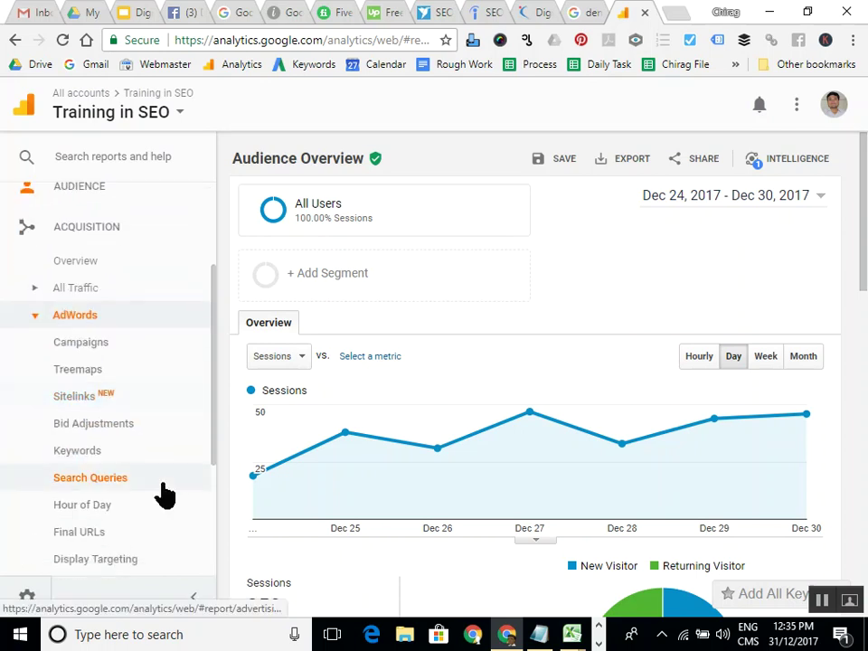
scroll(136, 470, down, 2)
click(122, 421)
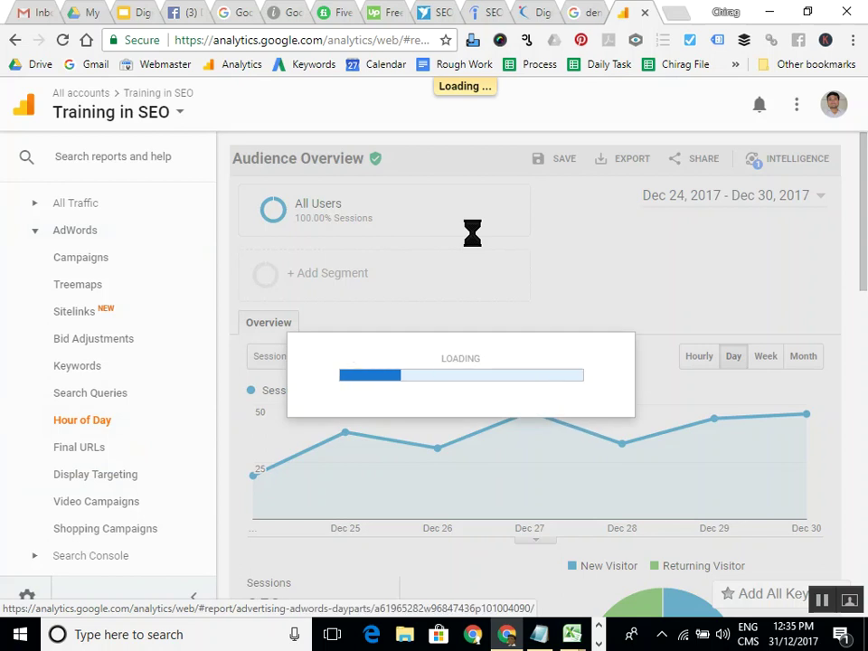
Collapse the report navigation and examine the hourly table, sorting by Hour in descending and then ascending order.
scroll(524, 298, down, 4)
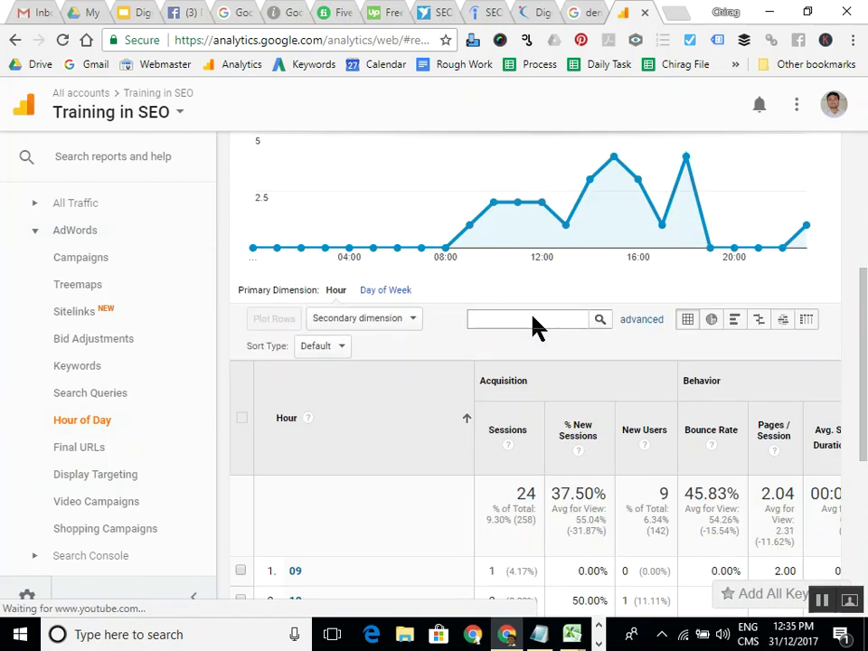
scroll(532, 383, down, 5)
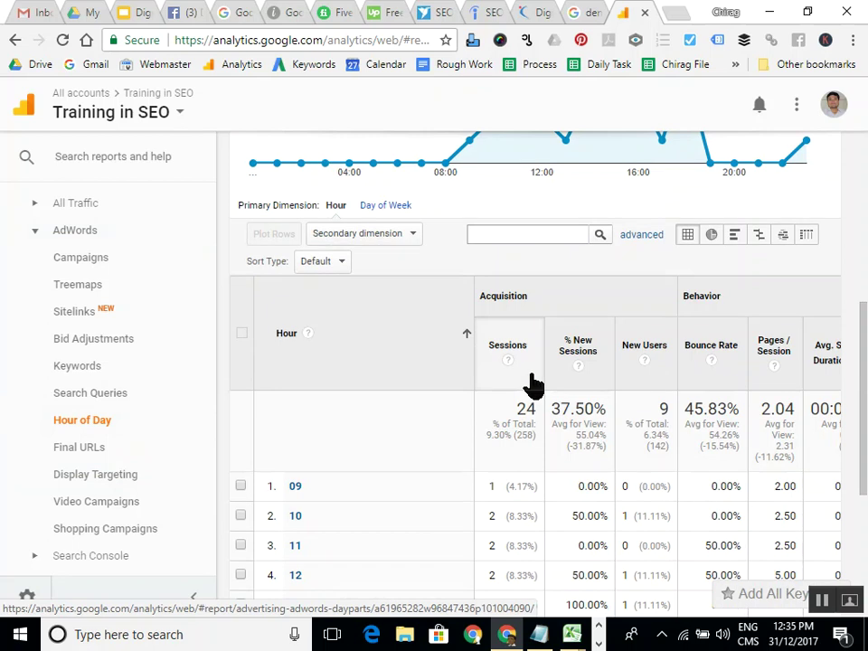
click(187, 600)
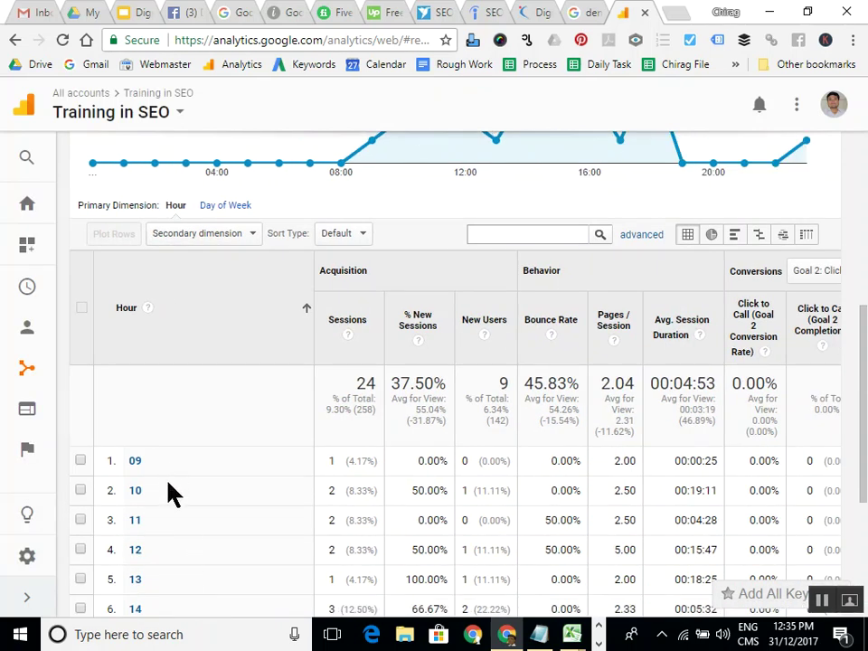
click(301, 314)
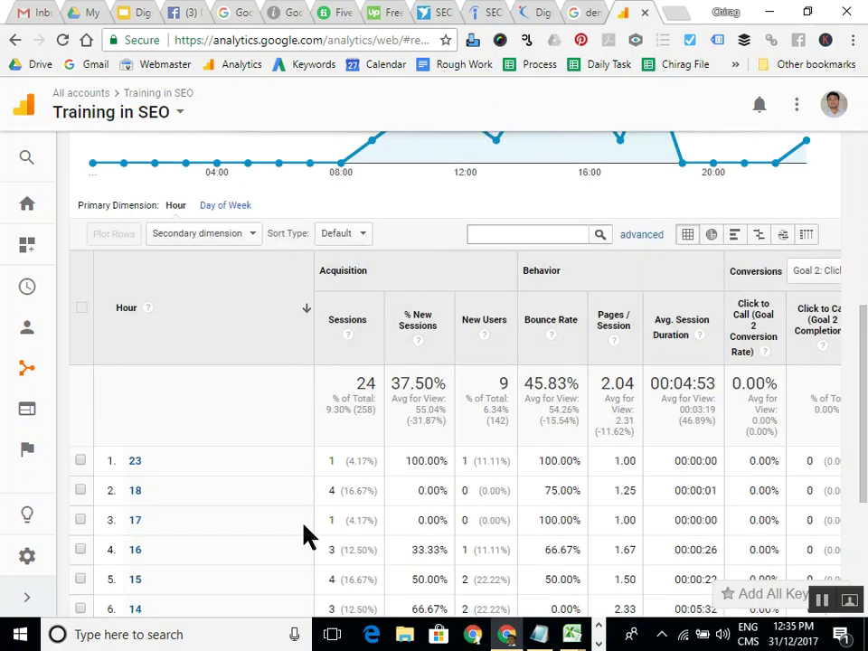
click(304, 319)
scroll(380, 489, down, 3)
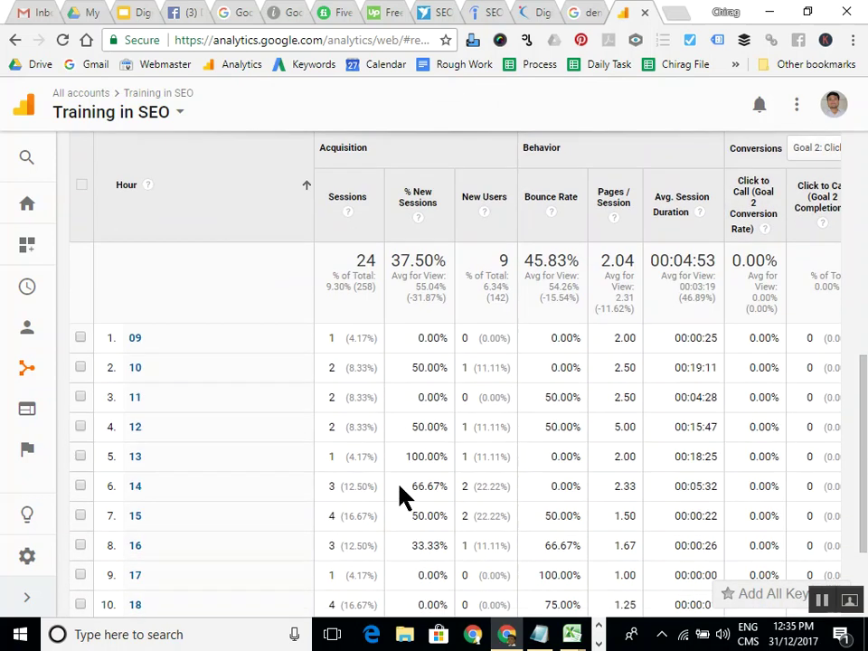
scroll(475, 445, up, 2)
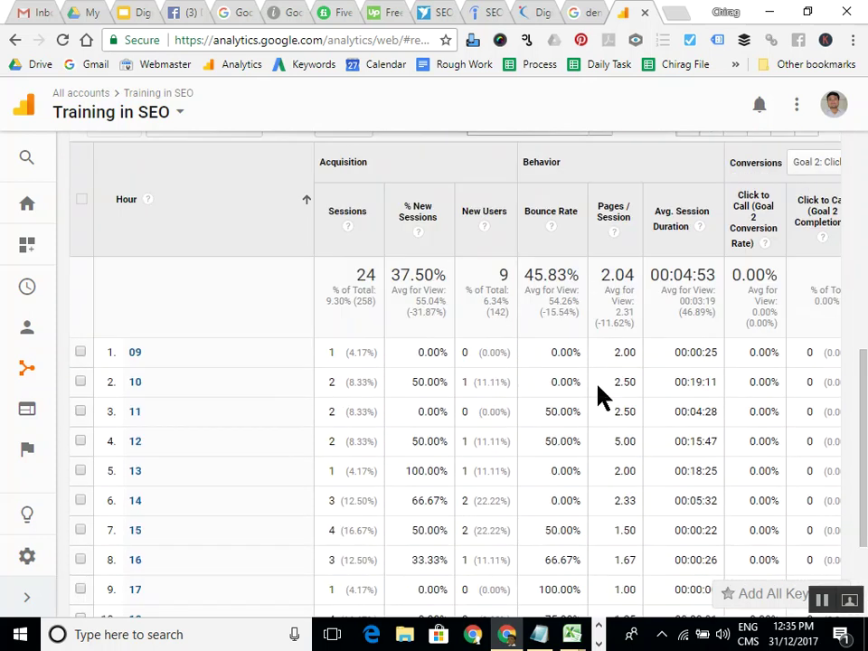
Show conversions for All Goals in the hourly table and set the report's date range to Last 30 days.
click(813, 163)
click(807, 189)
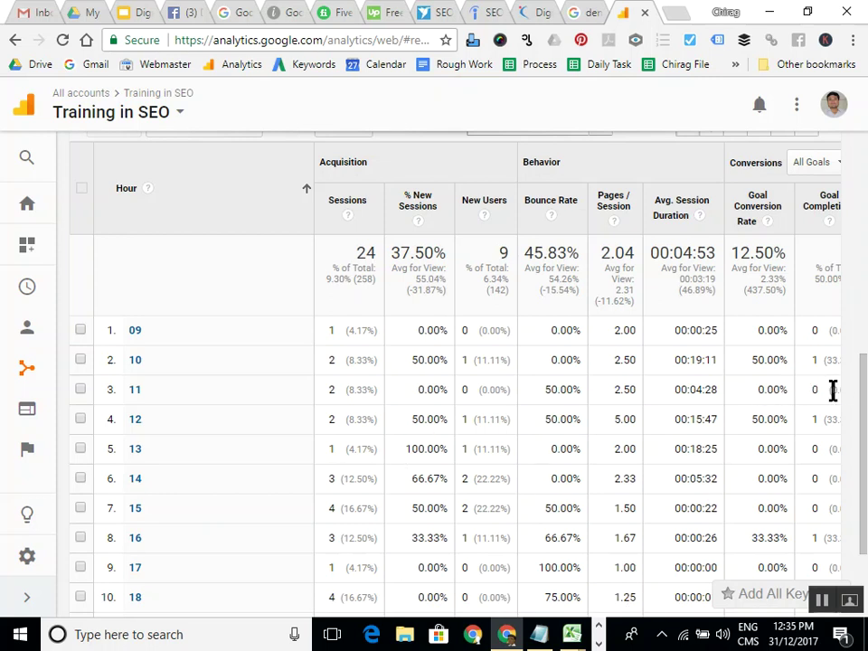
scroll(773, 307, up, 5)
click(755, 233)
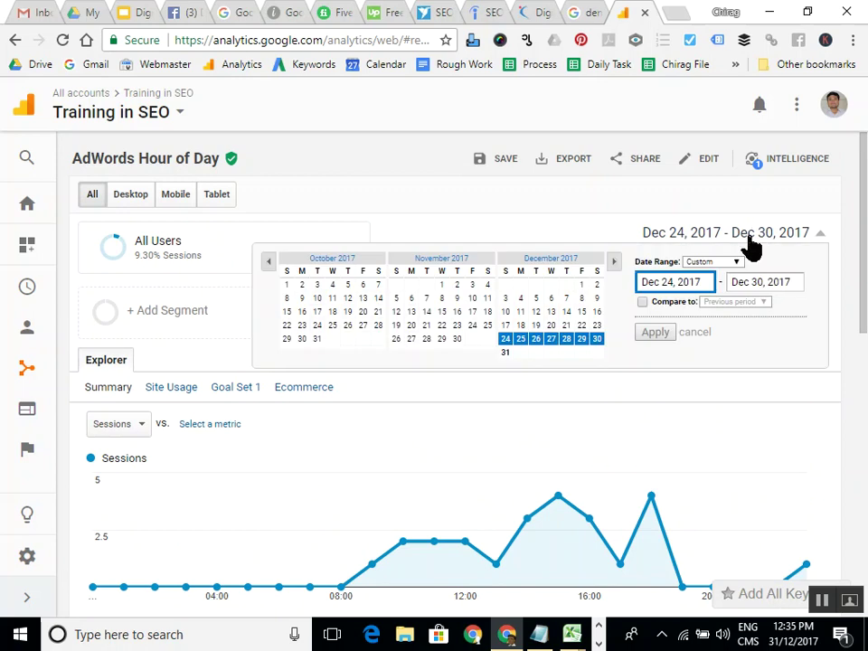
click(716, 263)
click(723, 336)
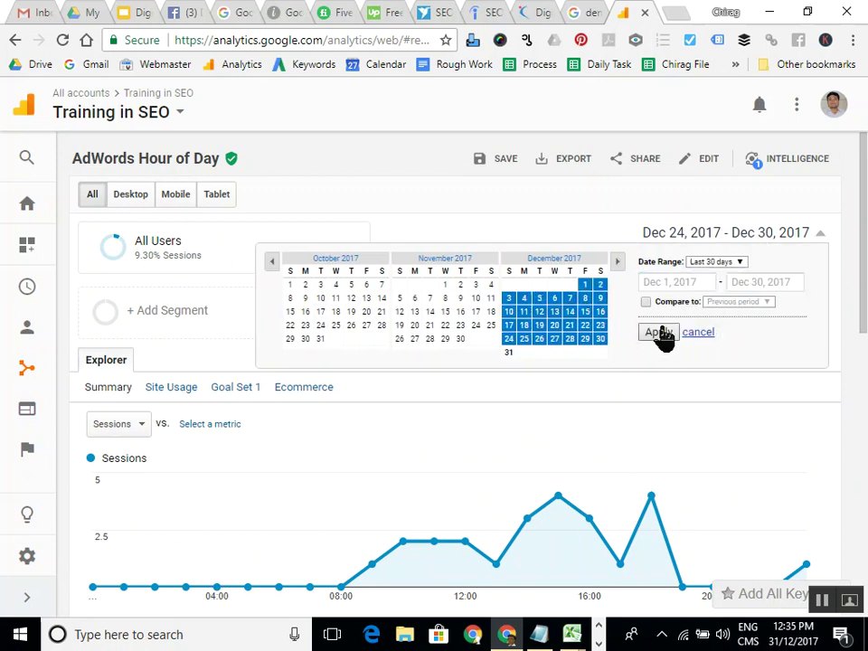
click(660, 333)
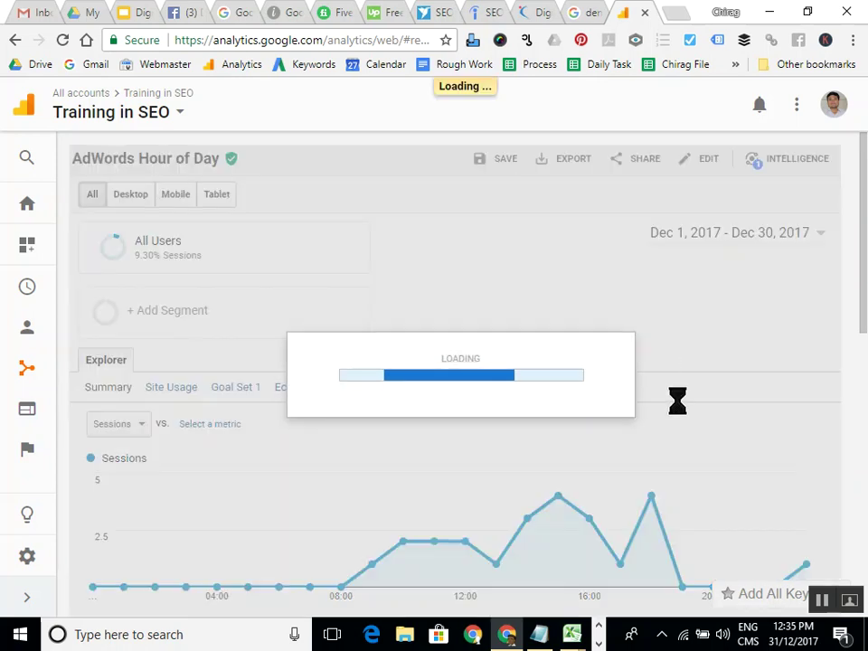
Examine the goal conversion rates by hour, highlight the rate for hour 10, and return to the course presentation.
scroll(680, 411, down, 7)
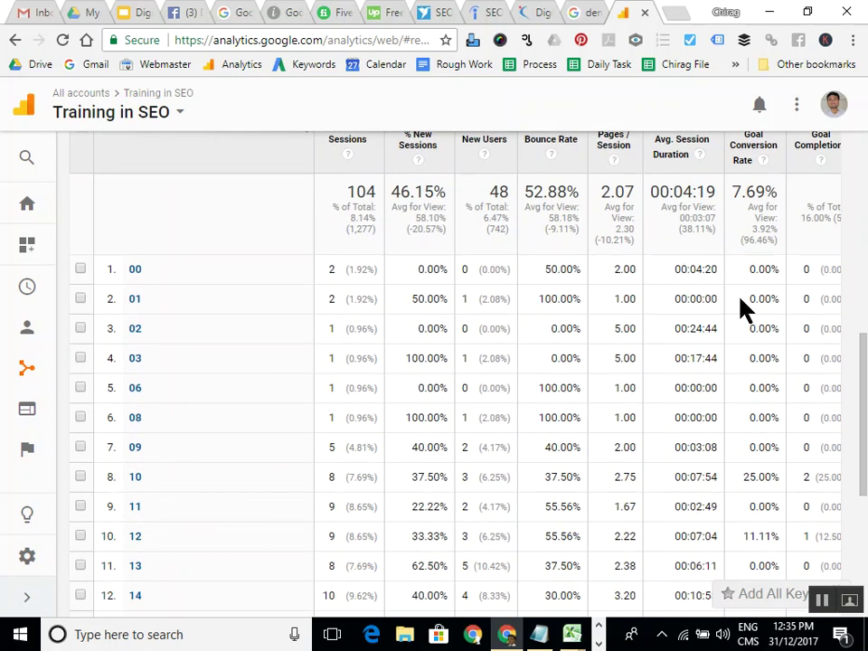
double_click(759, 475)
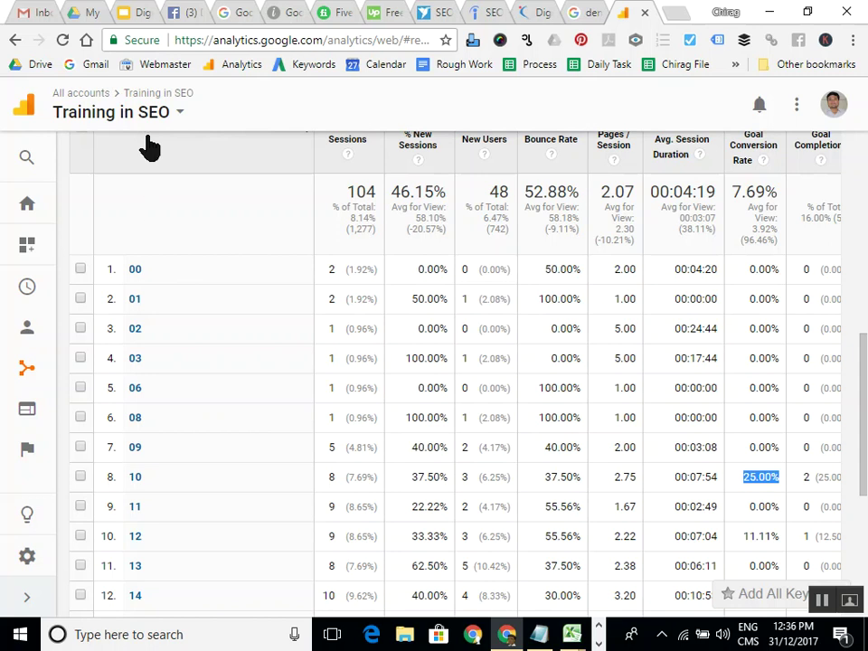
click(135, 10)
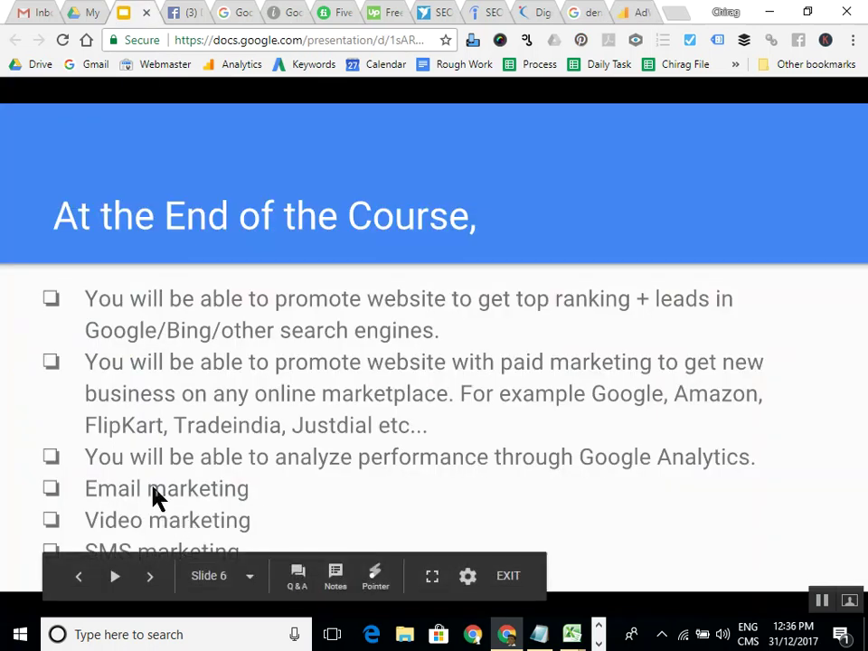
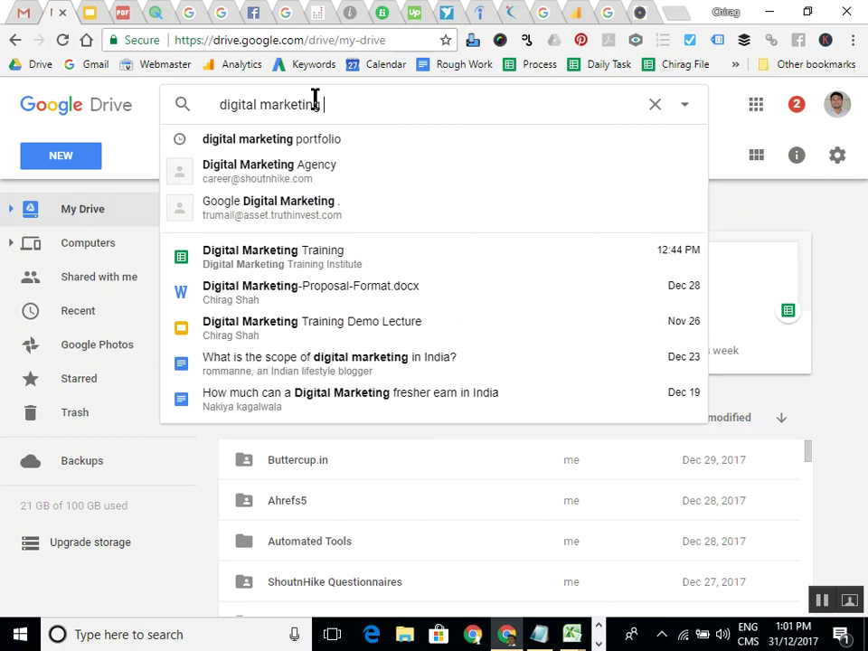
Browse the Google Drive search suggestions for "digital marketing" to the proposal format document, and select the whole search text.
key(Down)
key(Down)
key(Down)
key(Down)
key(Down)
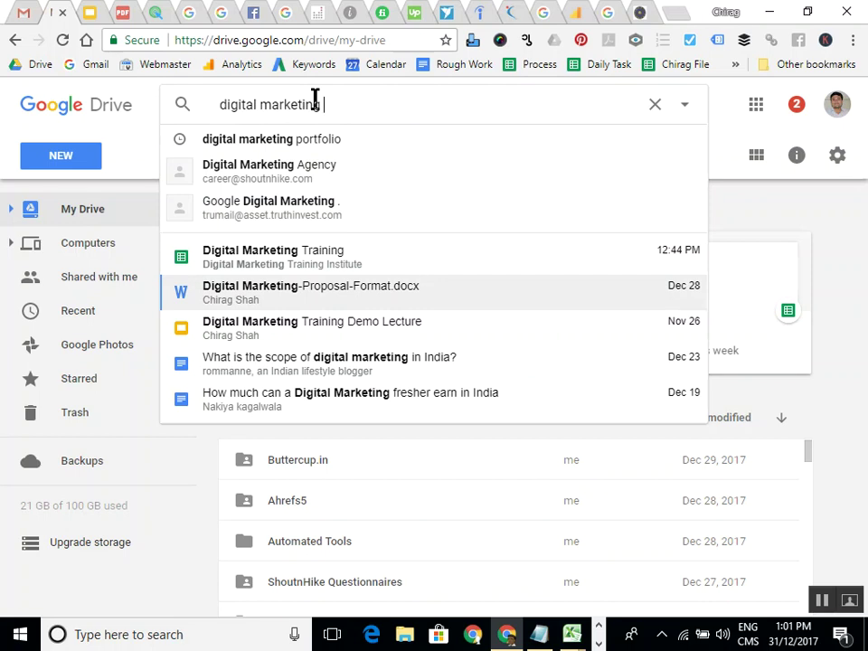
key(ctrl+a)
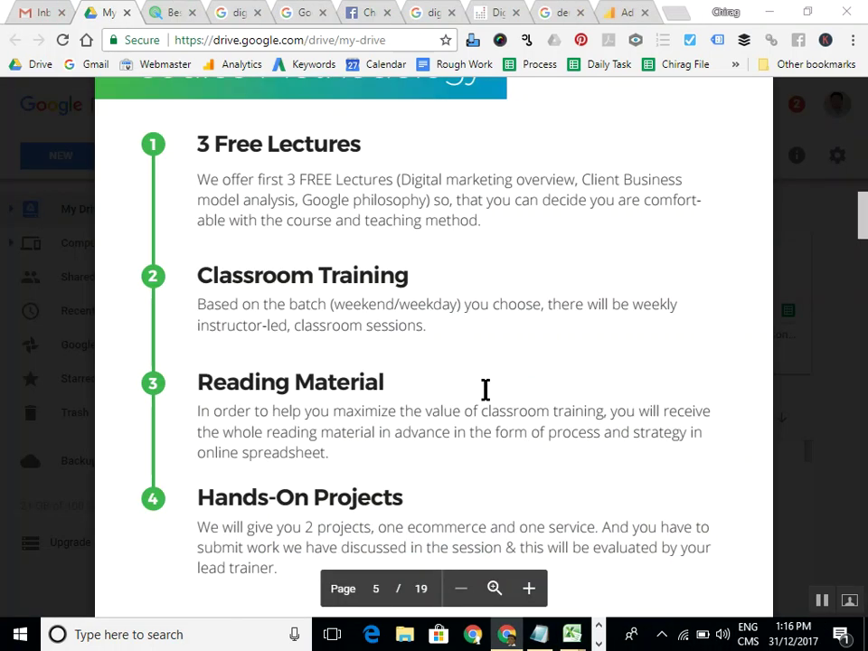
Read the course methodology on page 5 of the brochure down to the Course Schedule heading.
scroll(484, 296, down, 1)
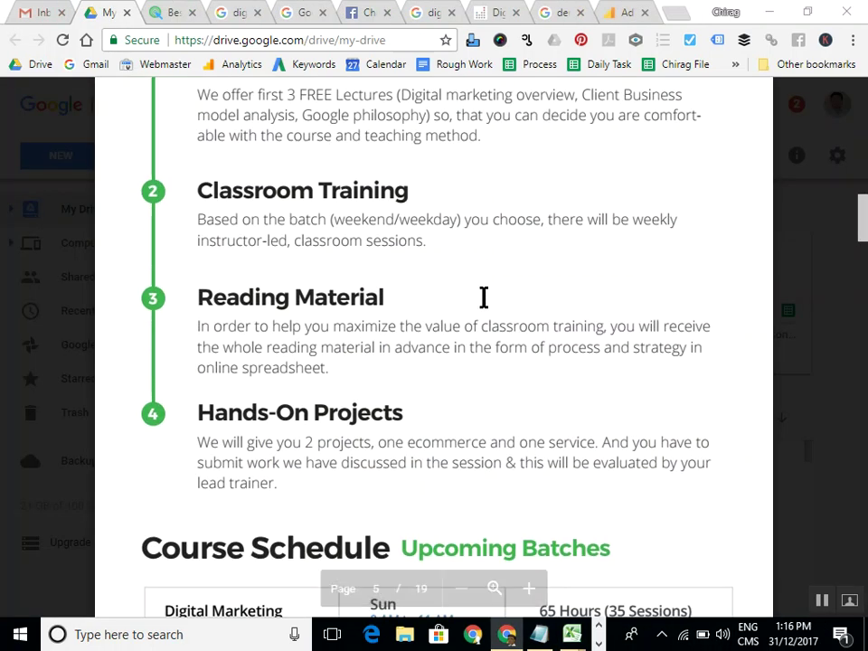
Review the course methodology points in the brochure from 3 Free Lectures to Hands-On Projects.
scroll(484, 297, up, 1)
scroll(484, 296, down, 4)
scroll(484, 297, up, 4)
scroll(484, 297, up, 2)
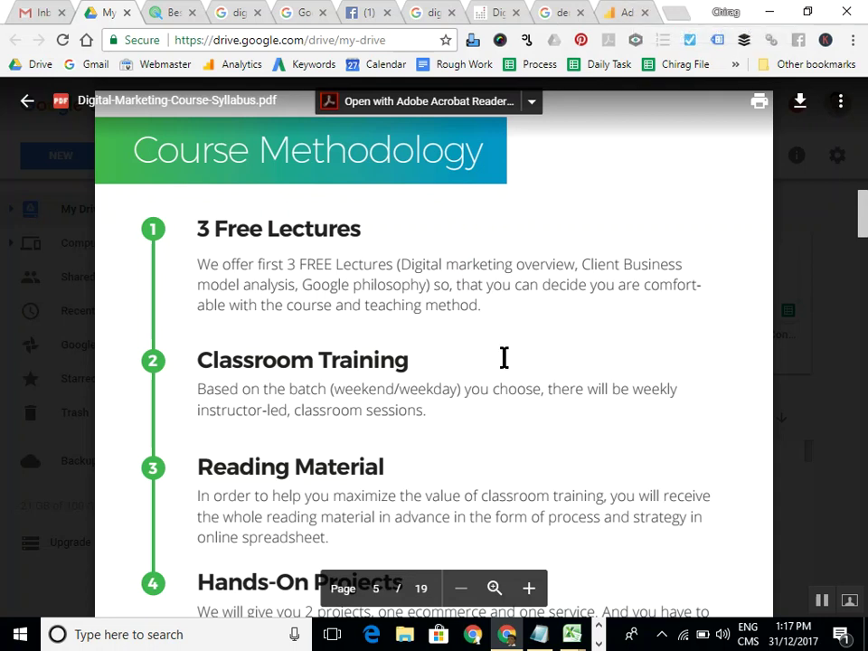
scroll(504, 356, down, 1)
scroll(474, 417, down, 1)
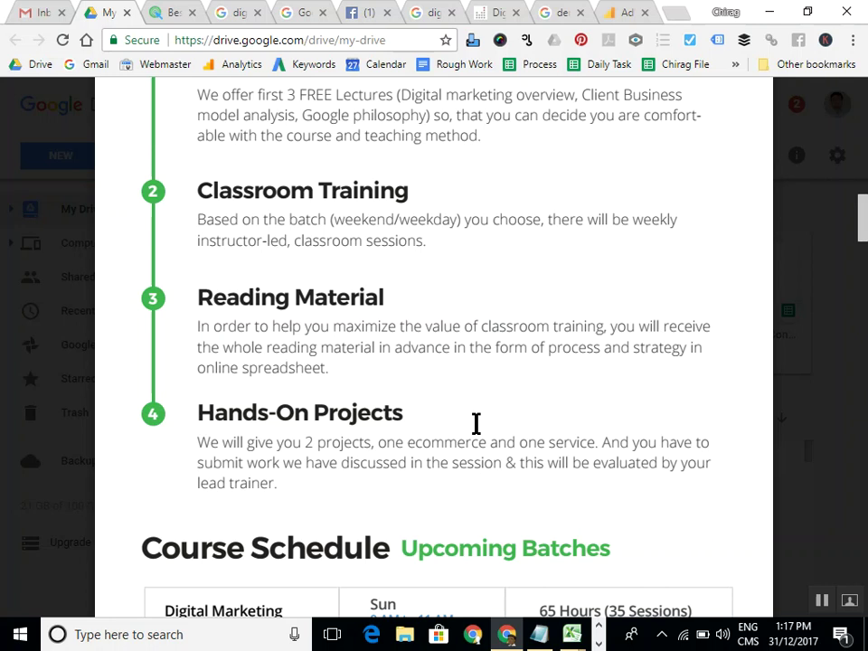
Read the Digital Marketing Basics topics, highlighting "How to choose", and continue to the SEO training topics on page 7.
scroll(476, 423, down, 4)
scroll(476, 423, down, 6)
scroll(511, 384, up, 1)
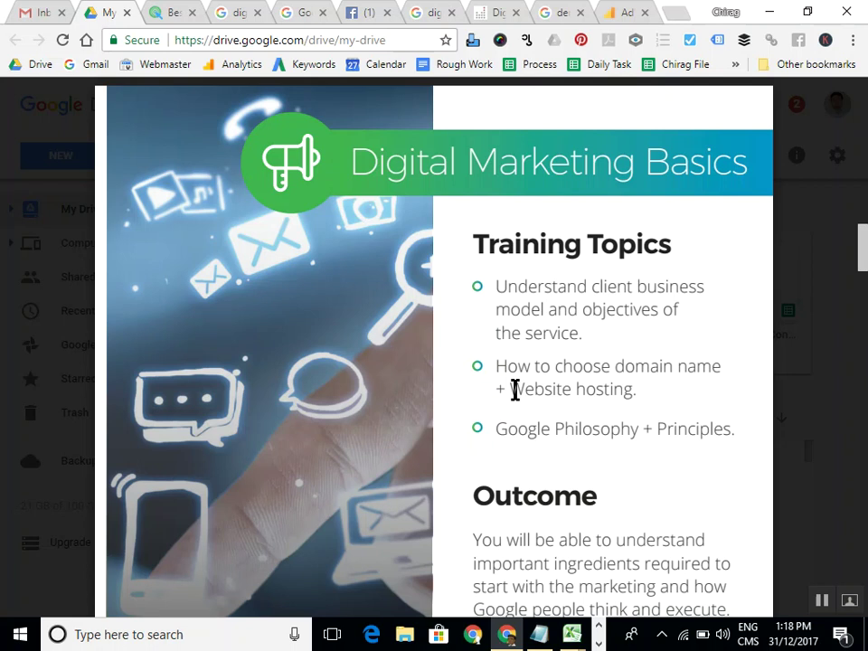
drag(497, 374, 584, 372)
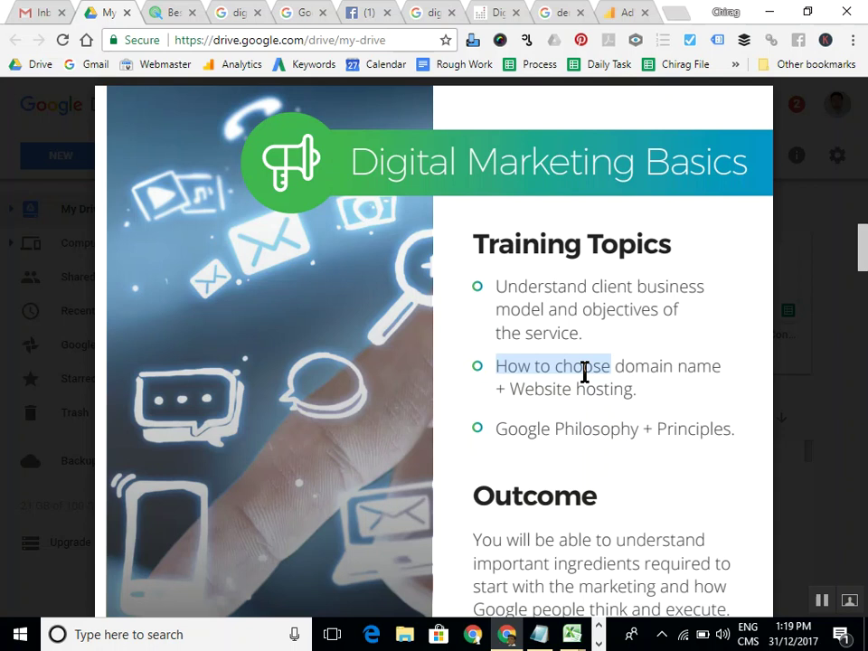
click(584, 371)
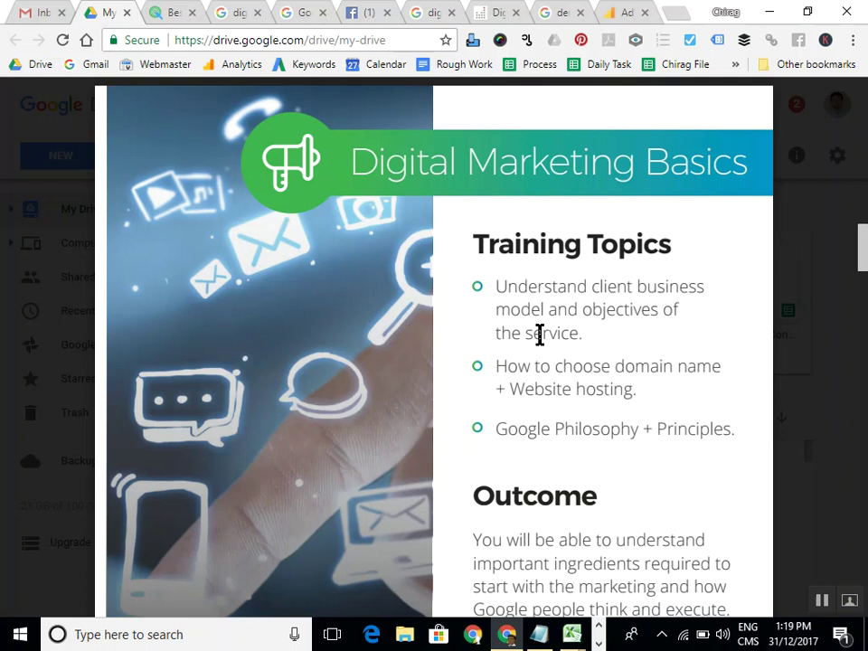
scroll(554, 353, down, 6)
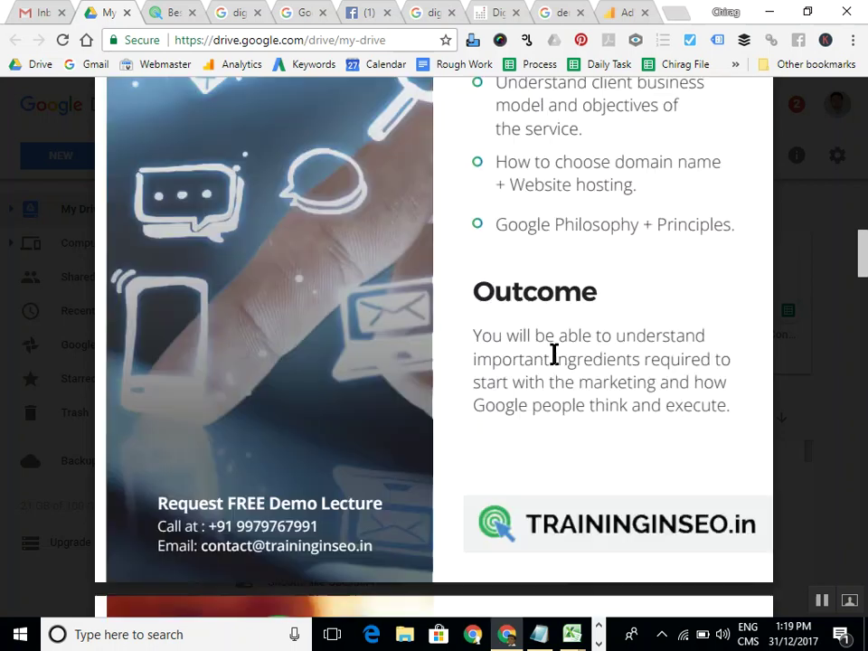
scroll(562, 364, down, 2)
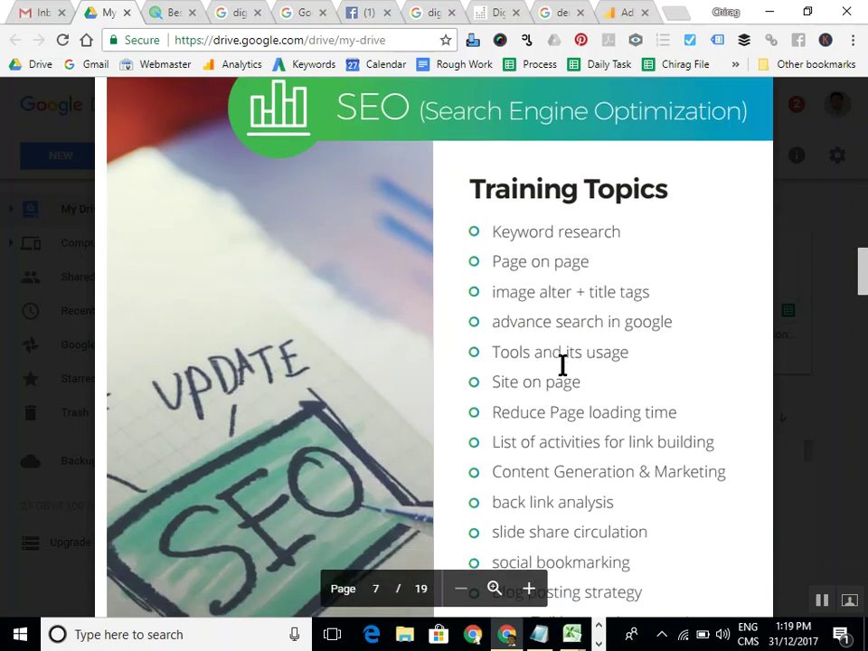
Open the AdWords Keyword Planner in a new tab using the Training in SEO account.
click(678, 13)
click(314, 64)
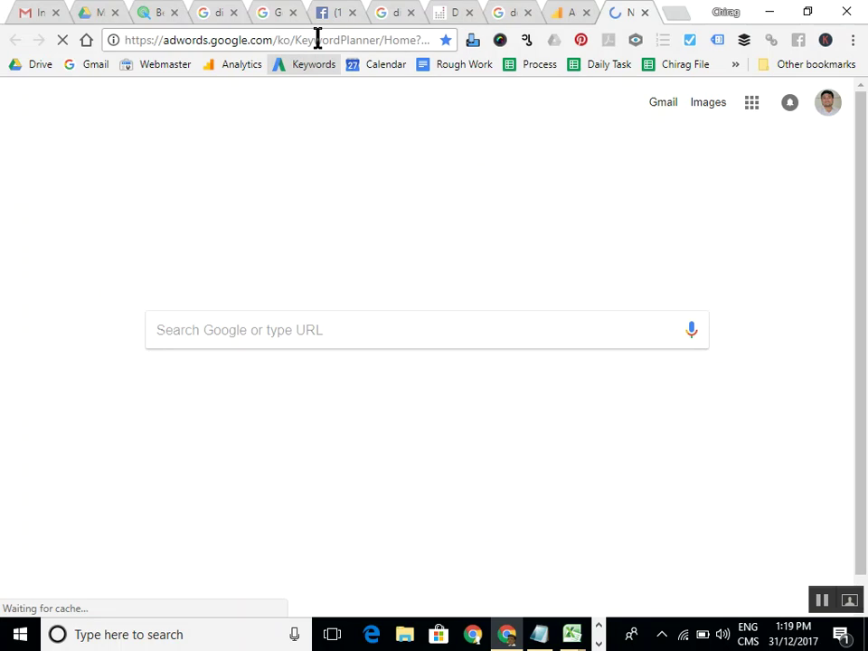
click(316, 39)
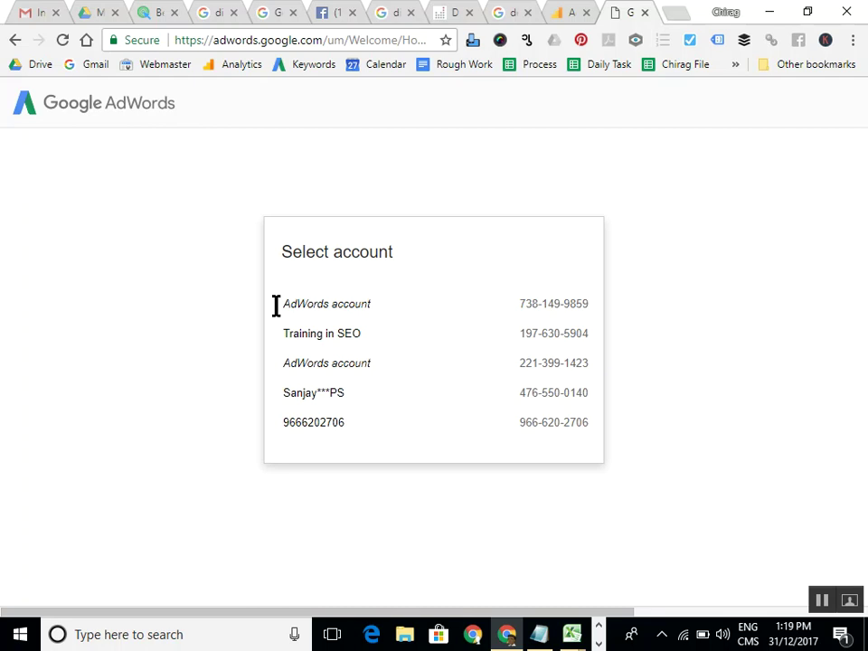
click(350, 342)
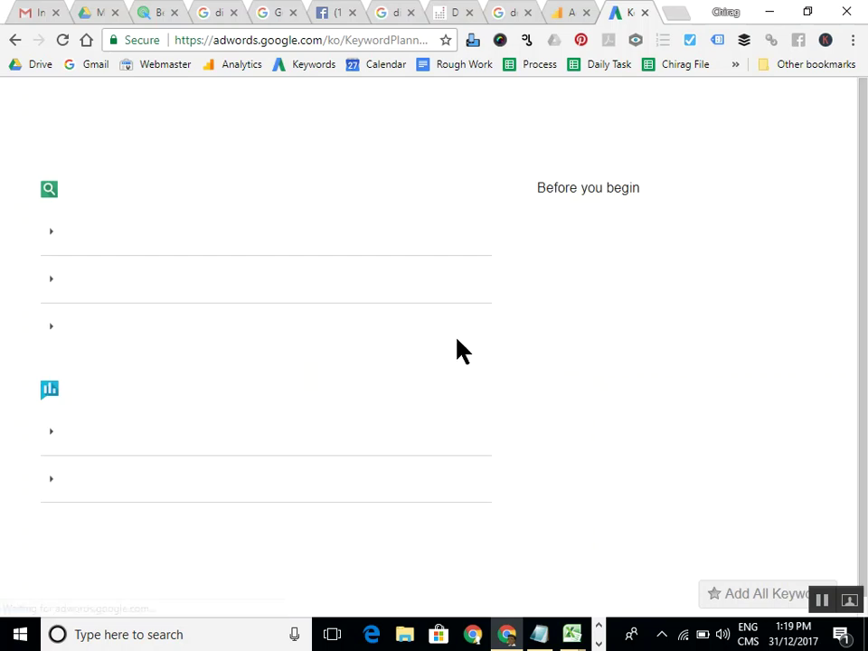
Search for new keyword ideas for the product or service "dentist in ahmedabad".
click(215, 258)
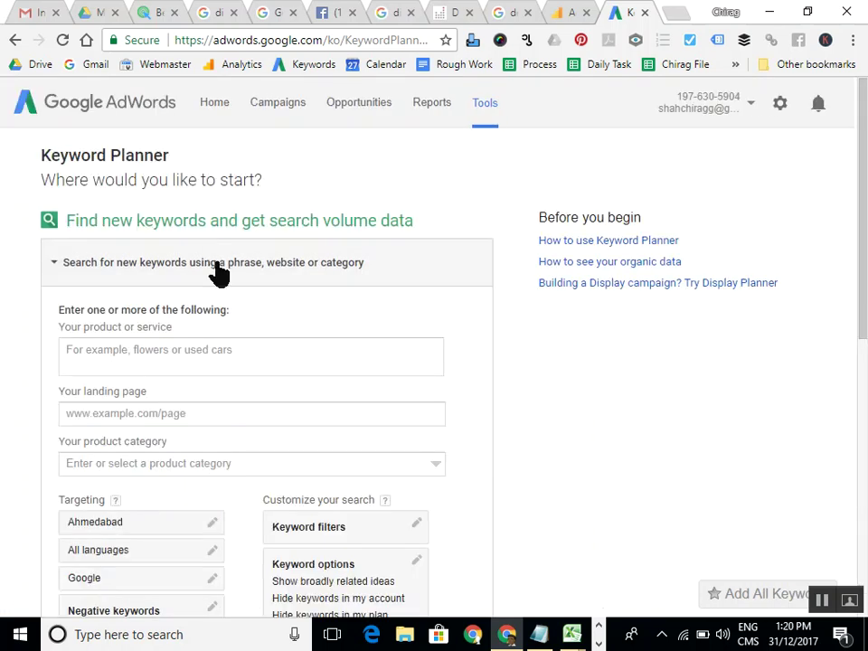
click(207, 355)
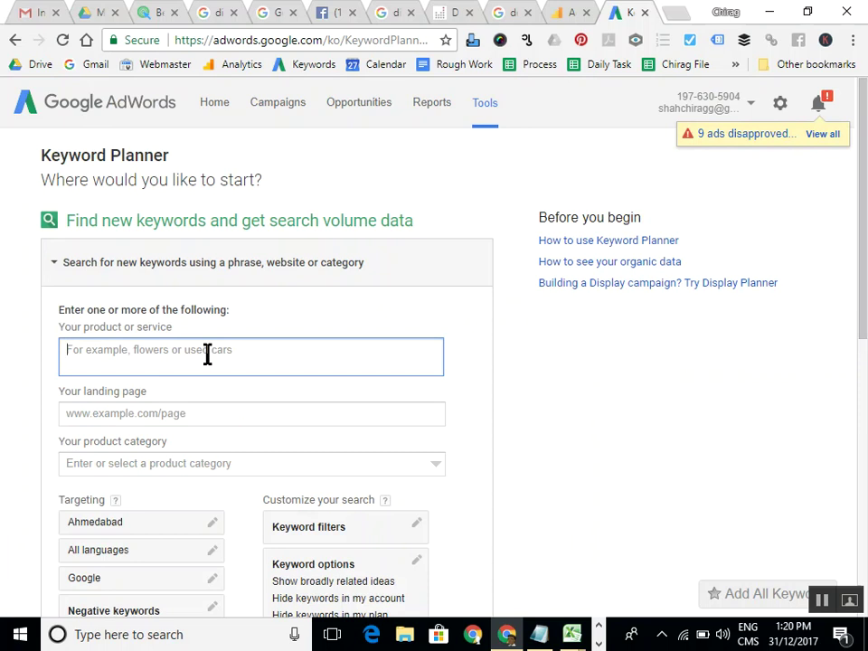
text(dentist in ahmedbad)
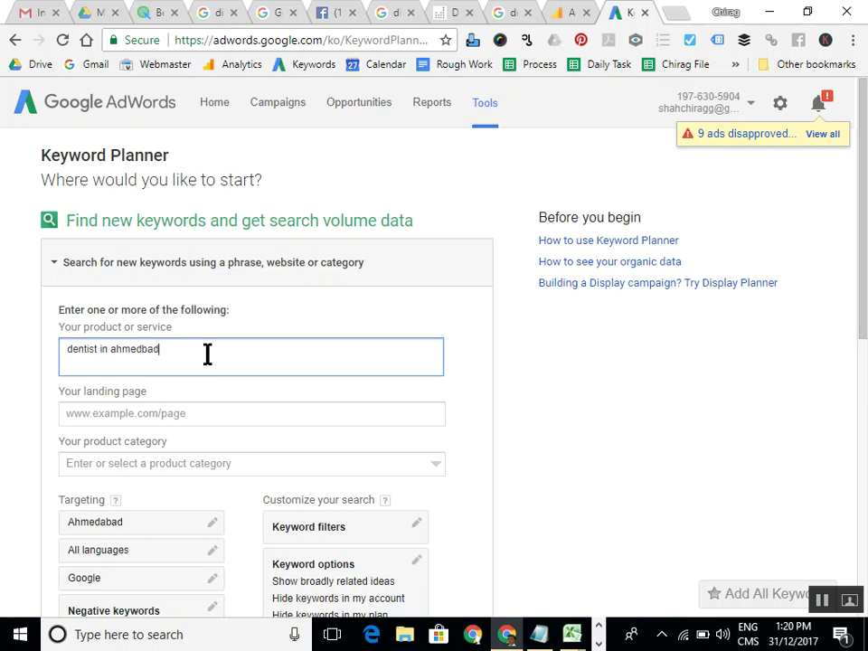
click(145, 351)
text(a)
scroll(218, 361, down, 3)
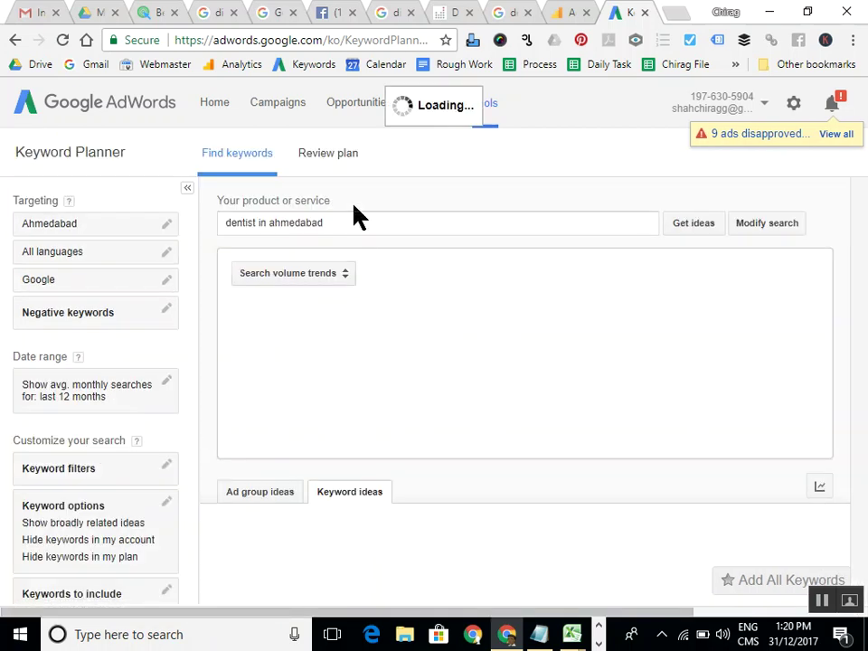
Examine the average monthly searches for "dentist in ahmedabad" and its related keyword ideas.
scroll(450, 353, down, 3)
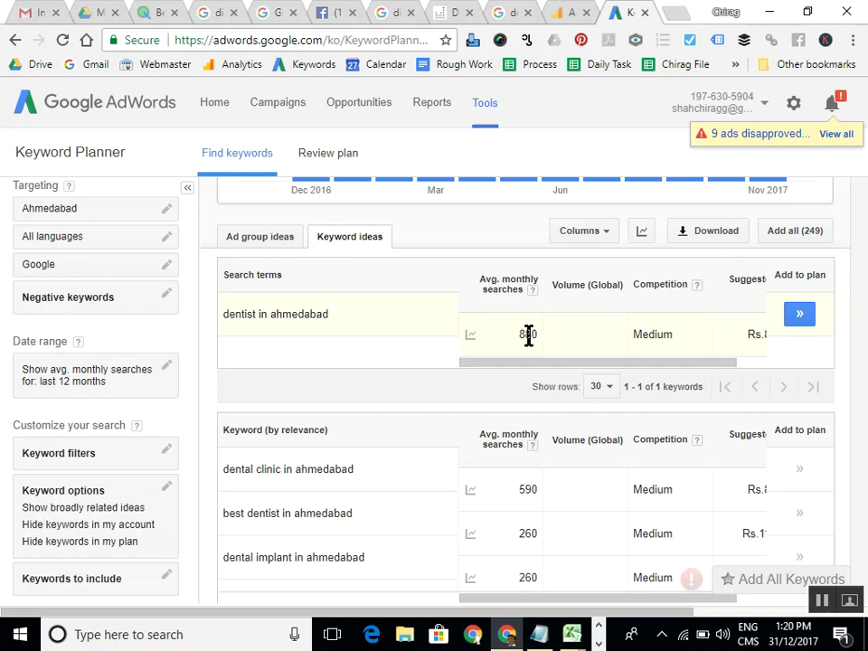
scroll(535, 443, down, 3)
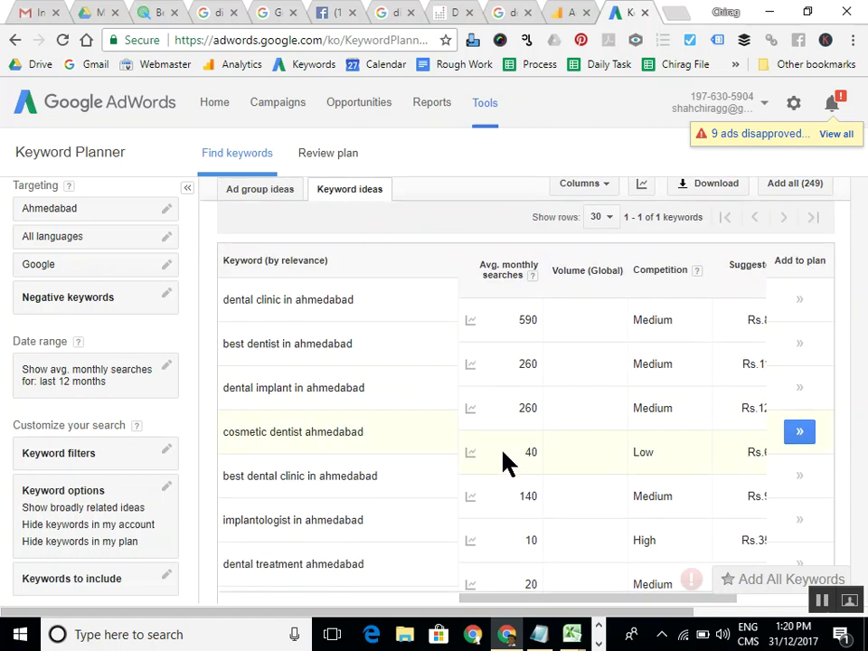
scroll(495, 431, up, 4)
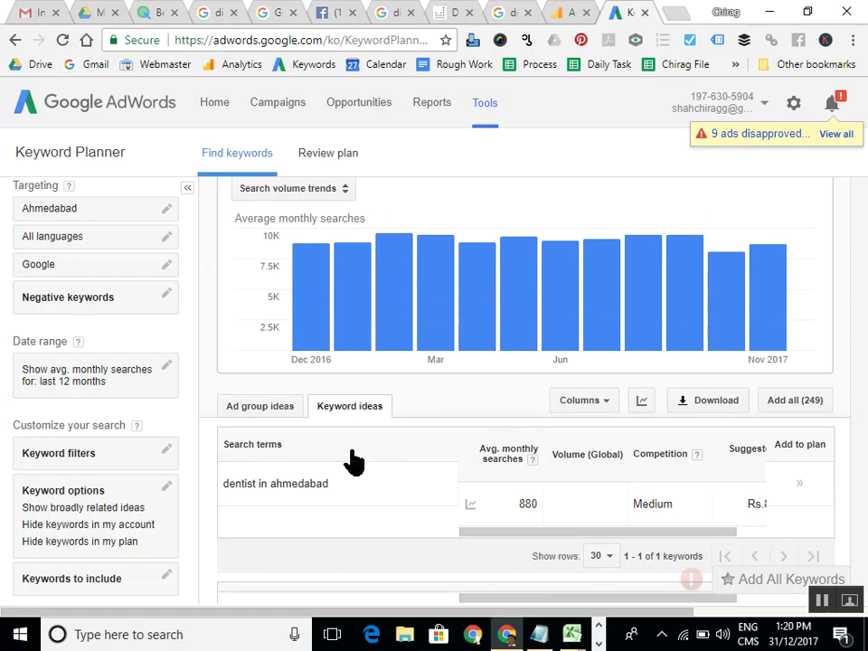
Show the ad group ideas, then examine the listed ad groups and the monthly search volume trend chart.
click(270, 409)
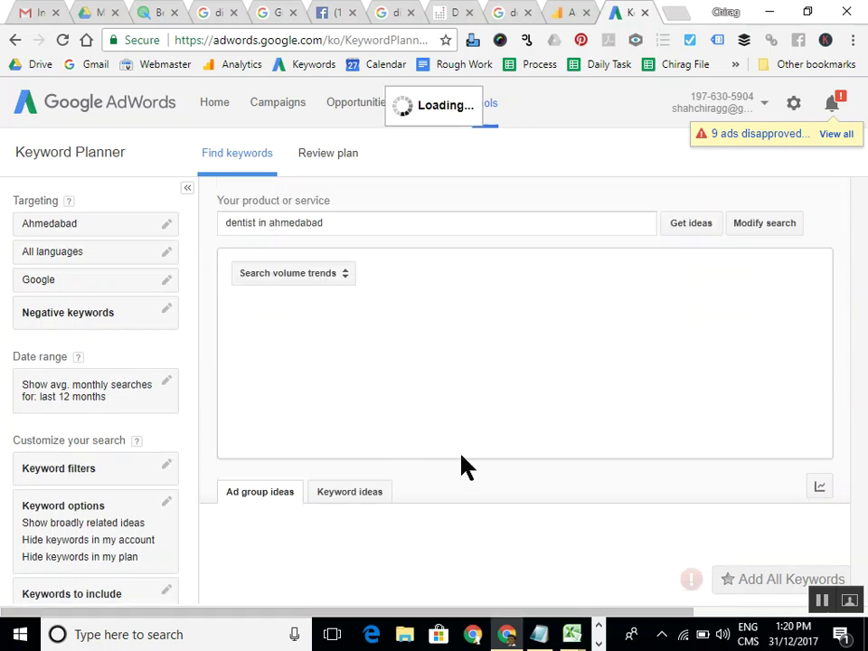
scroll(465, 465, down, 6)
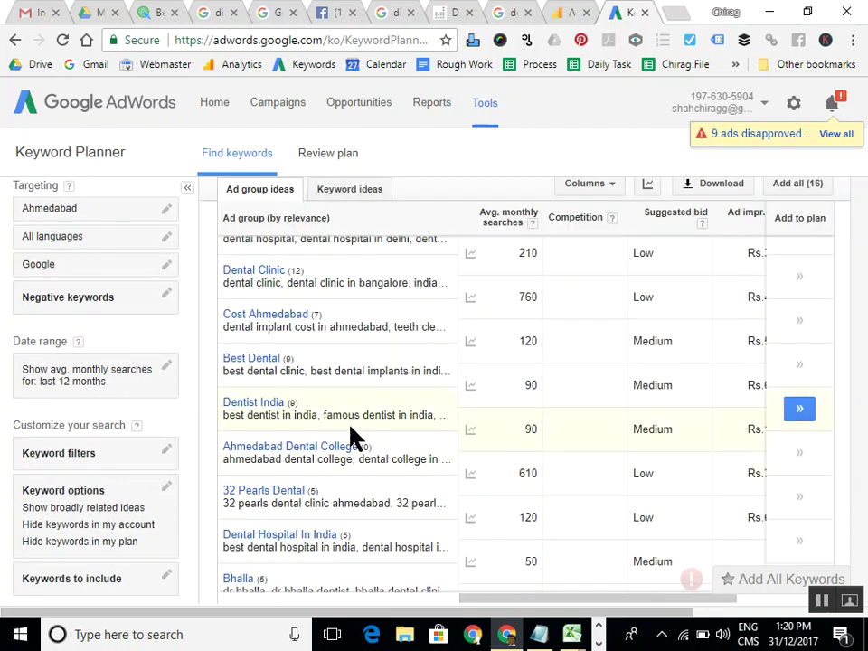
scroll(340, 373, up, 4)
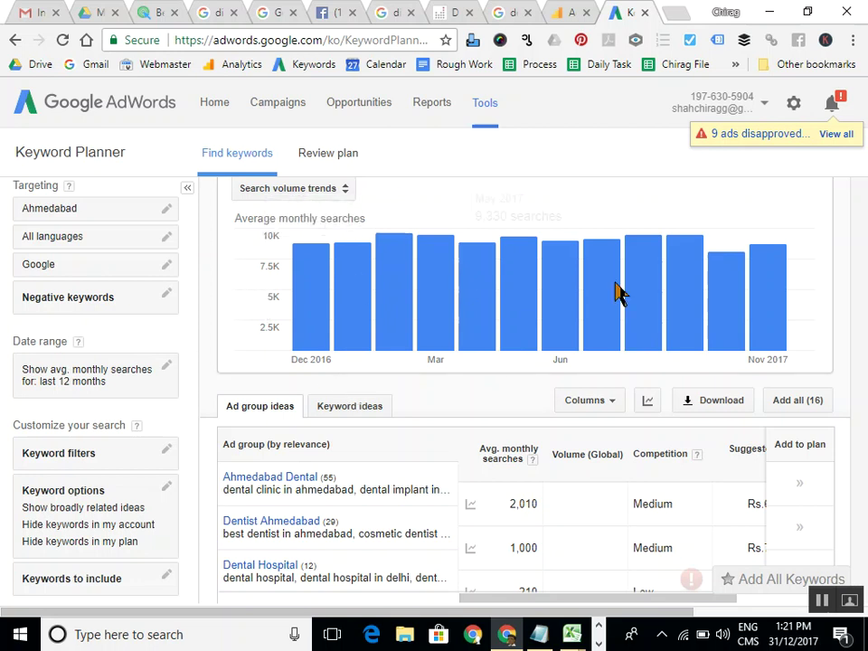
mouse_move(398, 291)
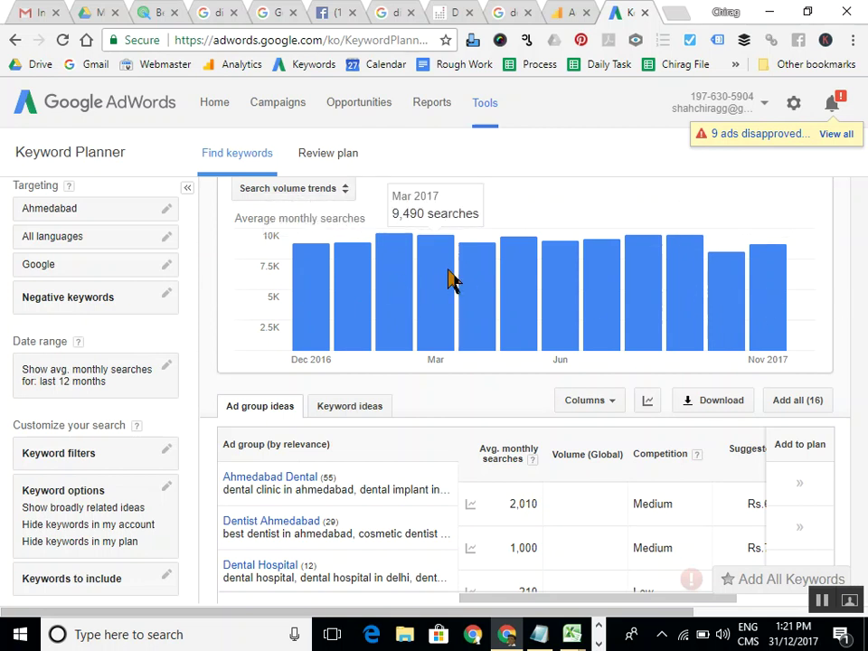
mouse_move(646, 284)
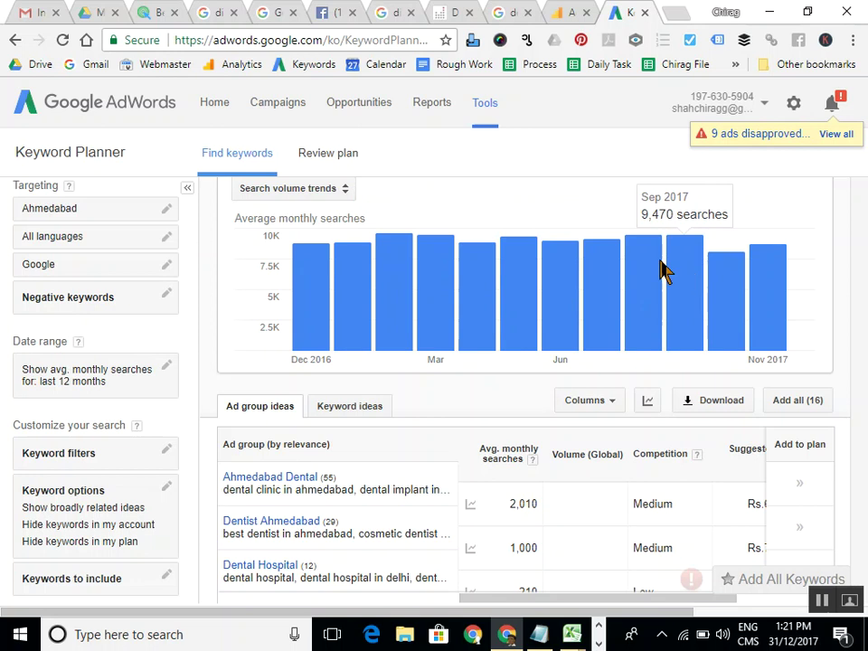
mouse_move(392, 247)
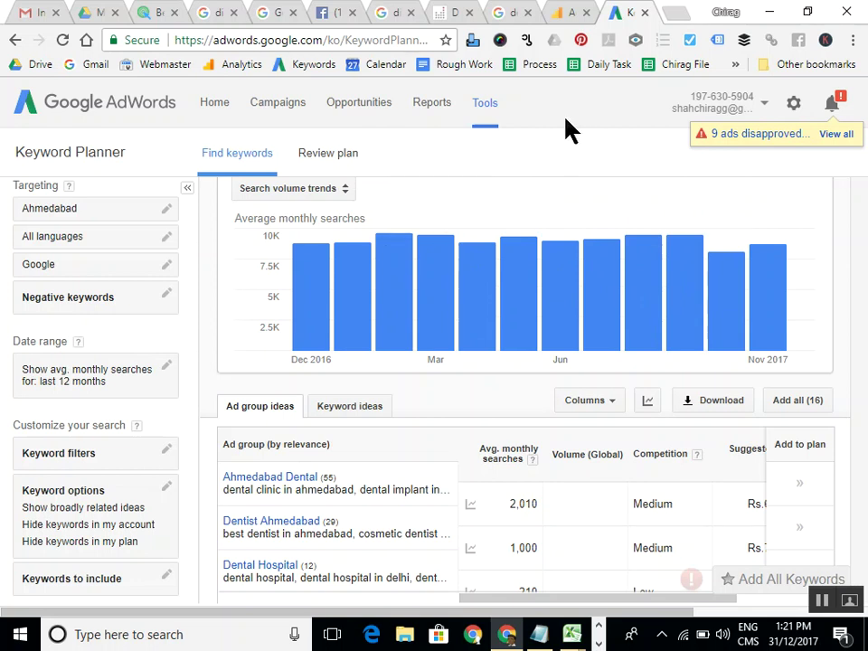
Change the search volume chart to Breakdown by device and review it with the ad group ideas.
click(320, 189)
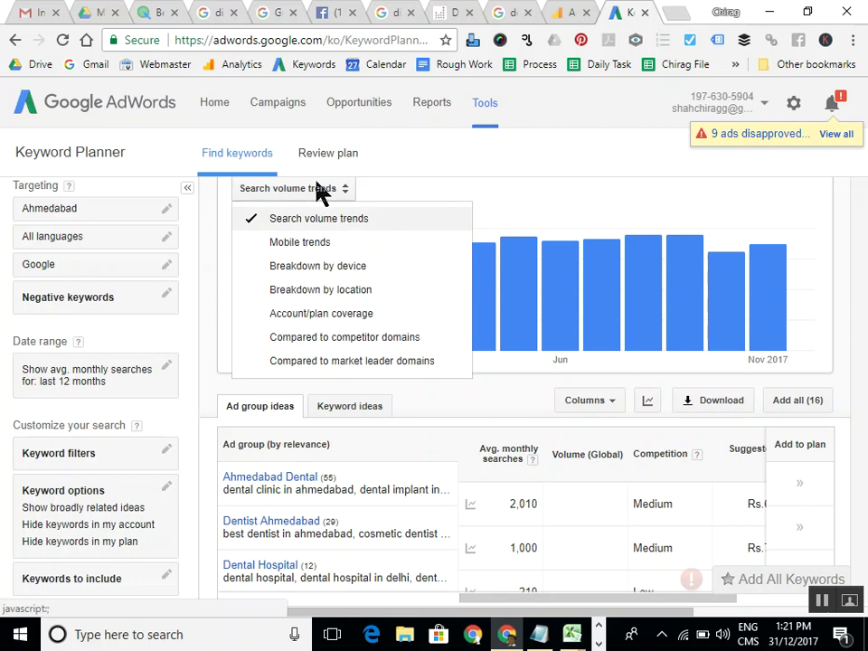
click(343, 266)
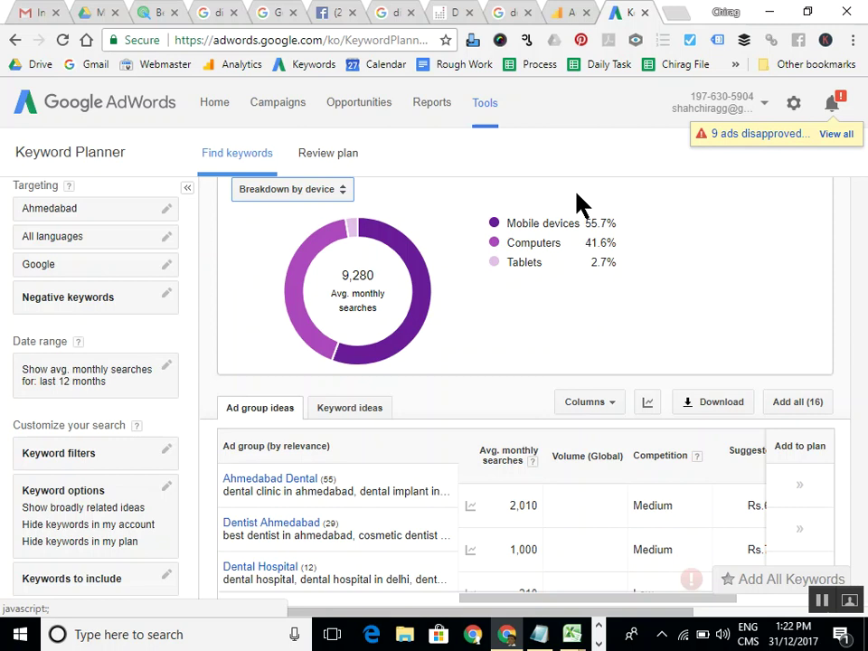
scroll(553, 300, down, 4)
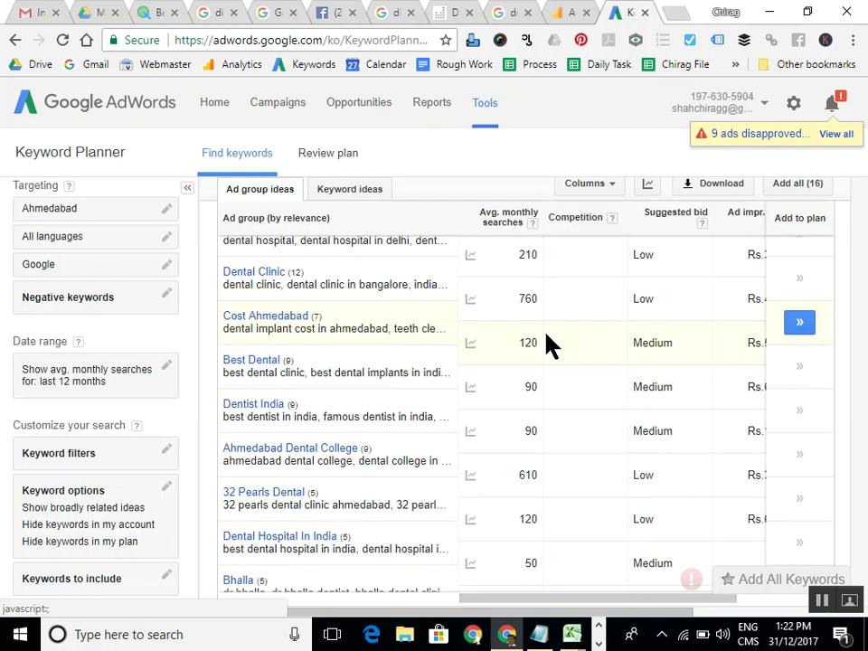
scroll(548, 345, up, 4)
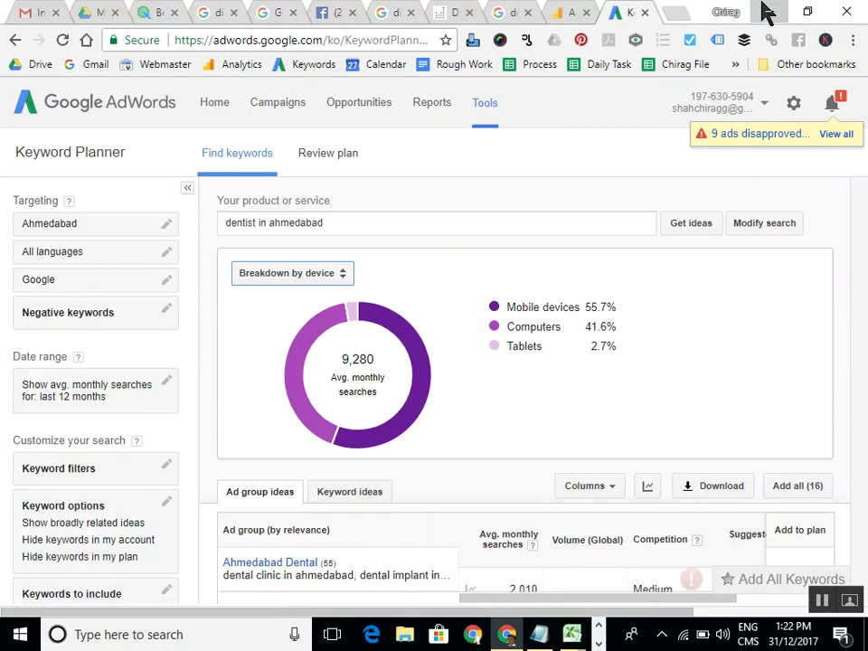
Switch to Excel by reopening the Dentist in Ahmedabad-Keyword Research Development workbook, discarding its unsaved changes.
click(767, 11)
double_click(184, 456)
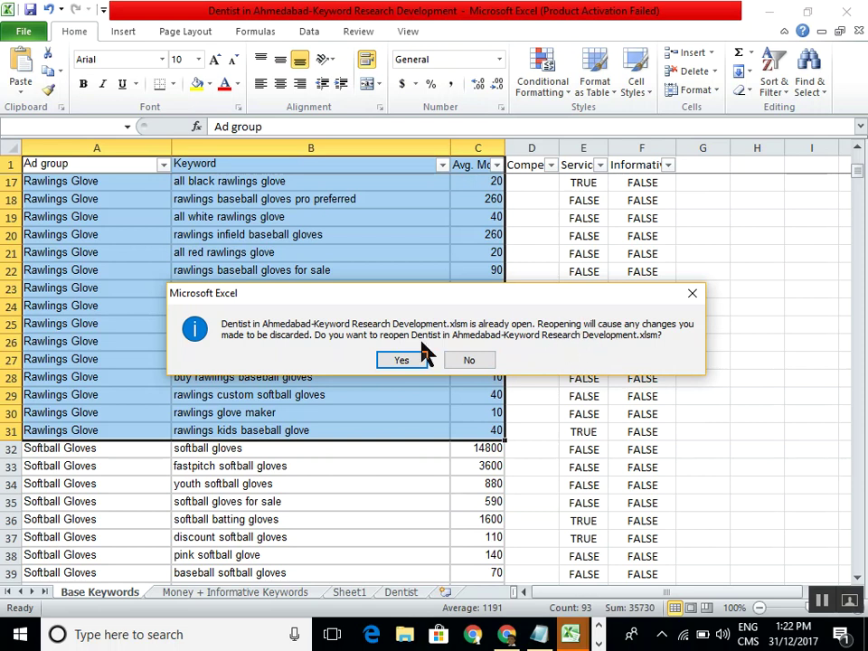
click(385, 358)
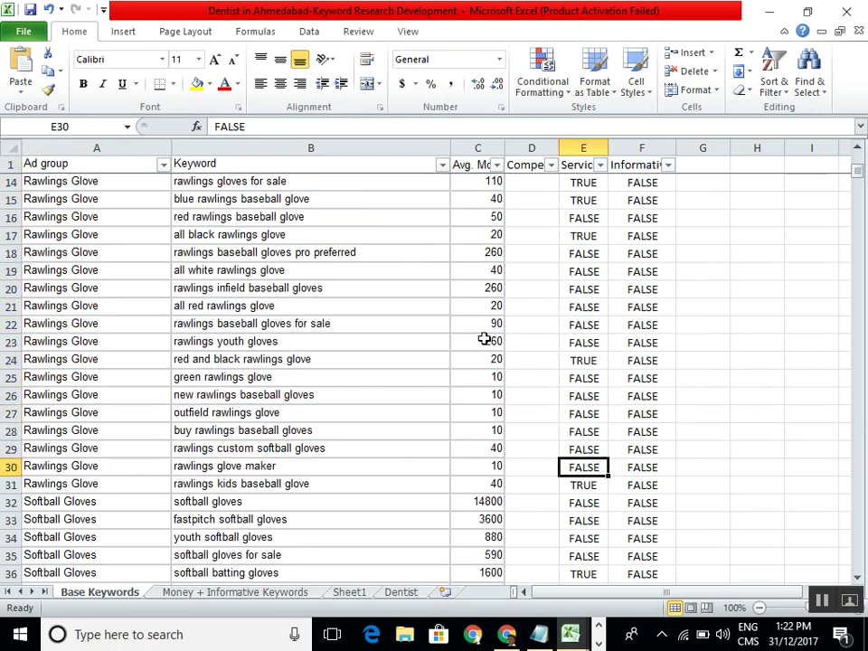
Point out the Rawlings Glove keywords in the upper rows of Base Keywords and show the Money + Informative Keywords sheet.
scroll(485, 339, up, 4)
click(480, 305)
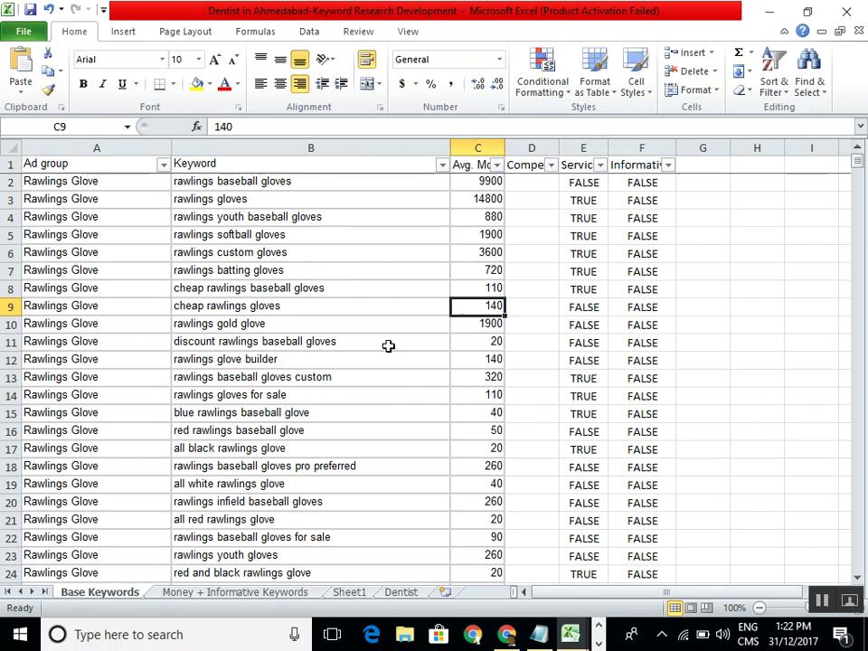
drag(300, 188, 316, 341)
click(329, 269)
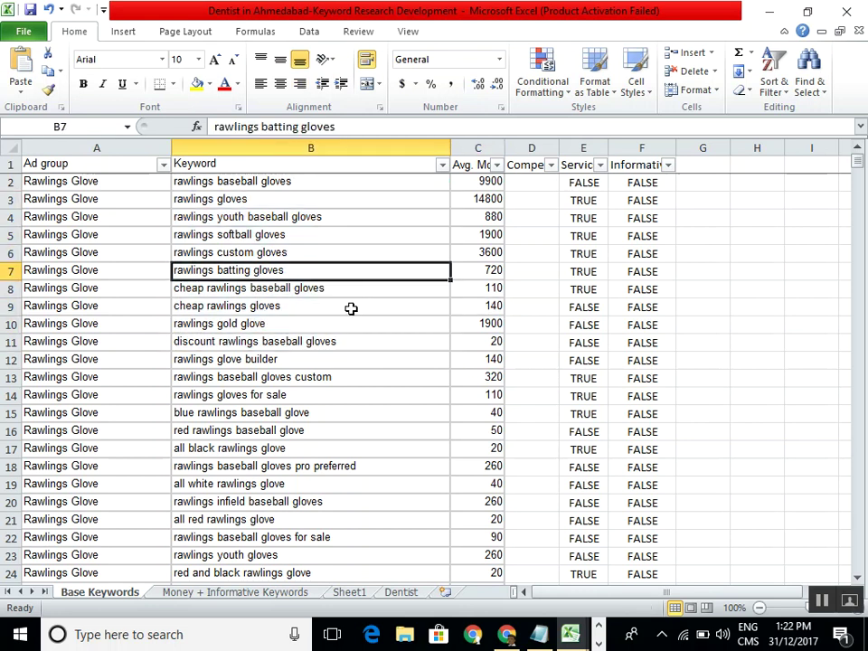
click(302, 184)
click(304, 201)
drag(310, 182, 314, 331)
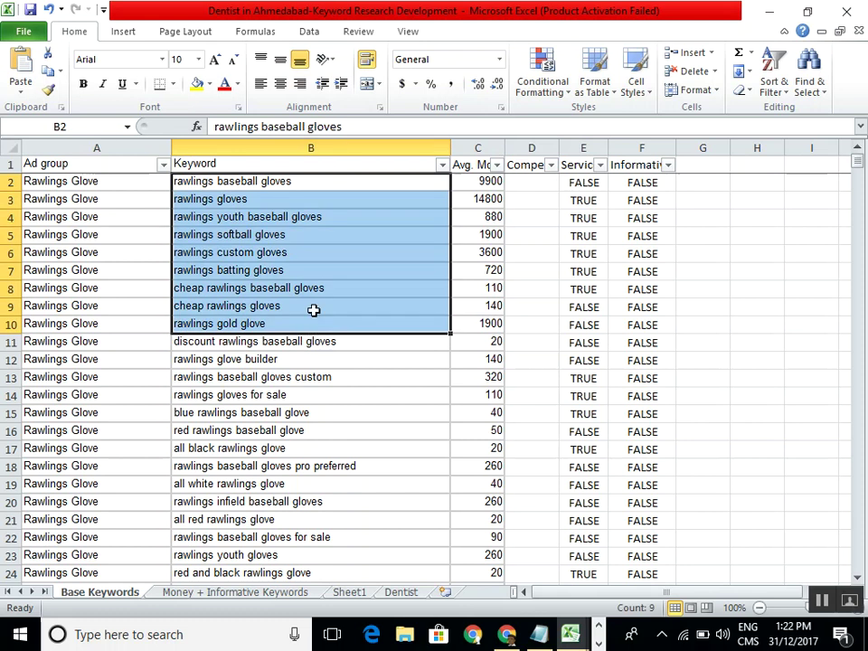
click(313, 305)
click(328, 181)
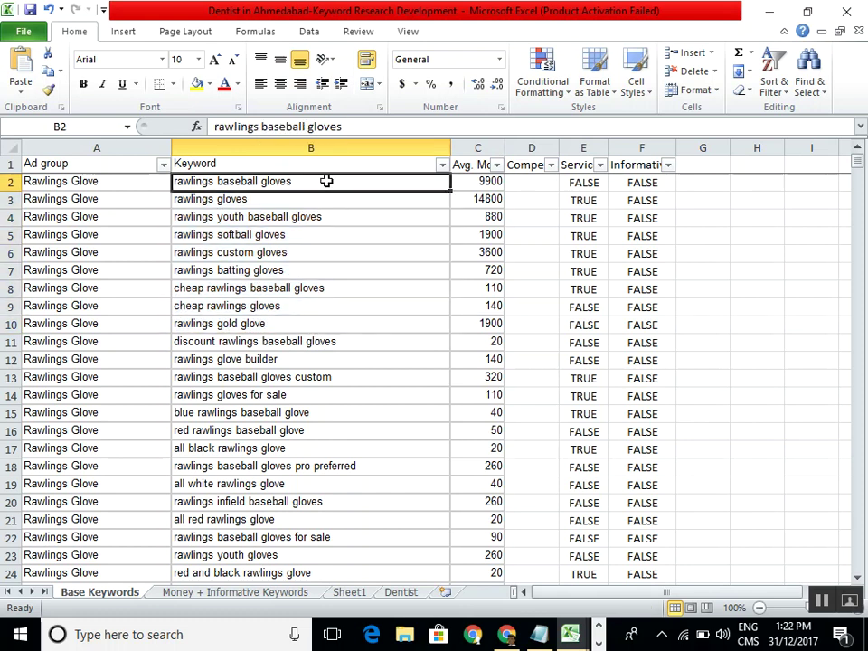
click(332, 285)
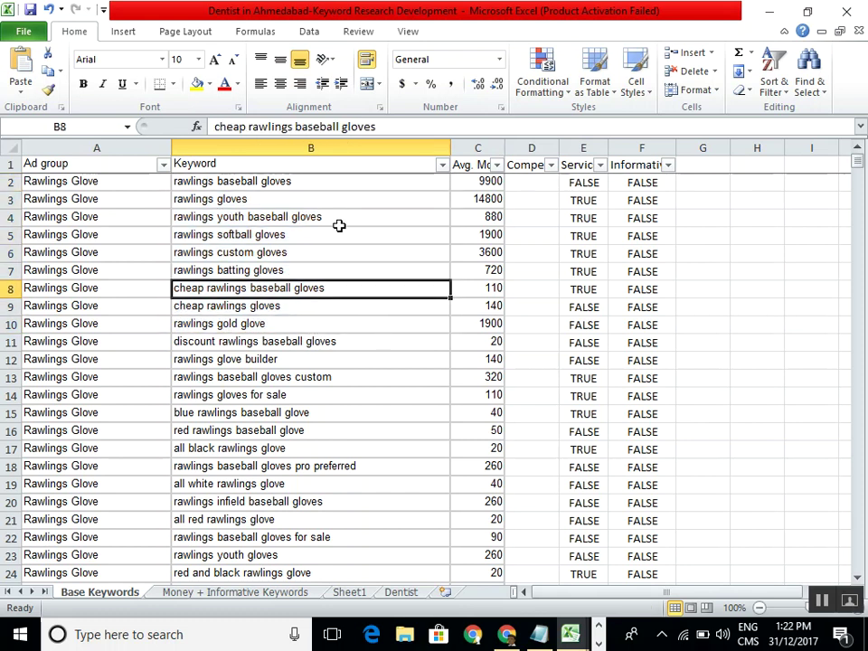
click(233, 592)
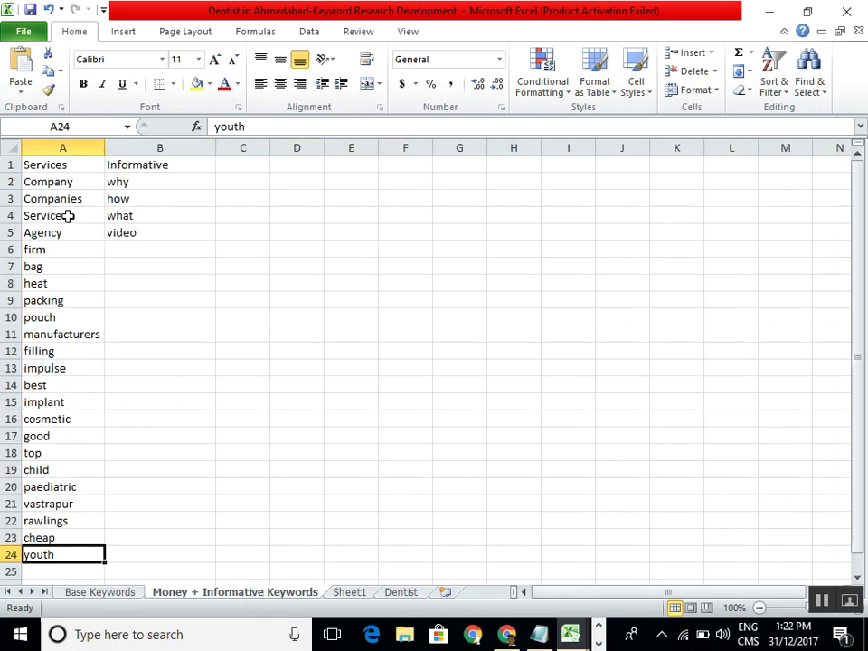
Point out the Services terms in column A and the Informative terms why, how, what and video in column B.
drag(63, 180, 58, 549)
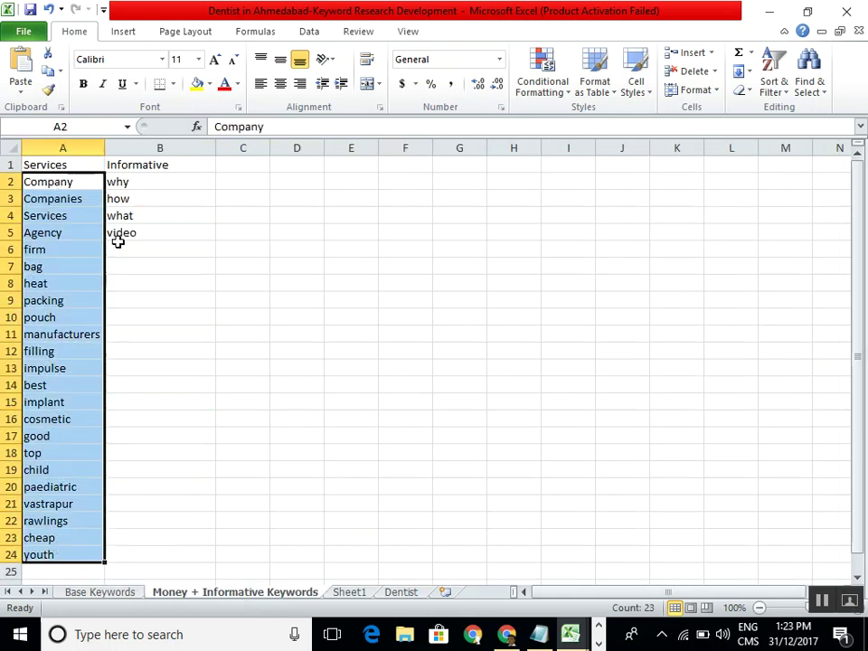
drag(139, 185, 140, 267)
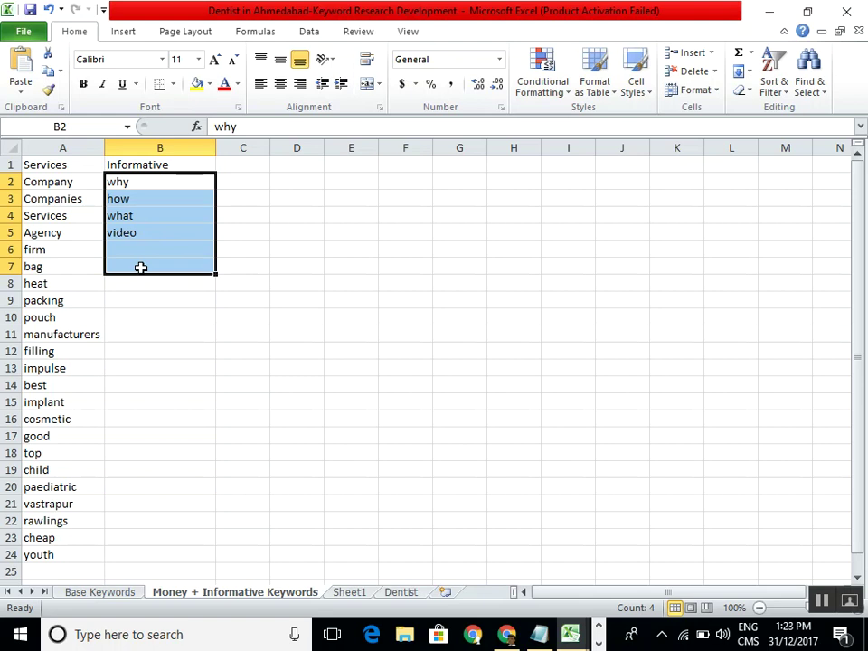
drag(139, 189, 141, 246)
click(141, 250)
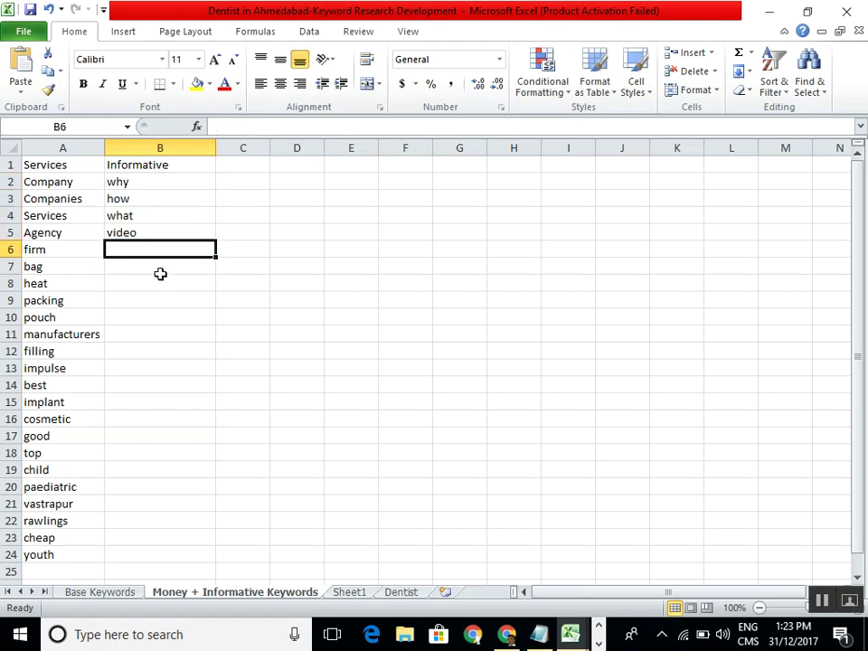
click(161, 271)
click(153, 236)
click(151, 197)
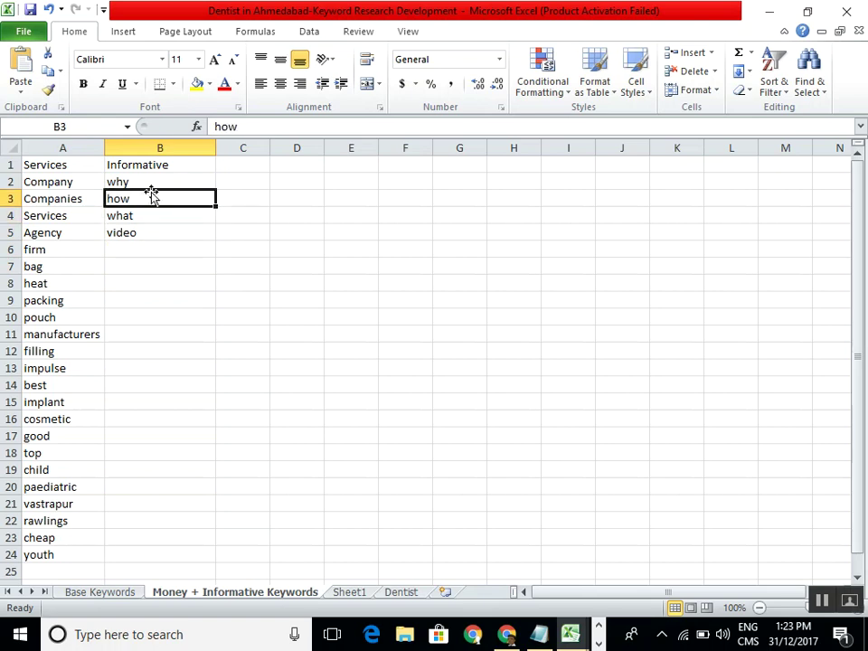
click(150, 181)
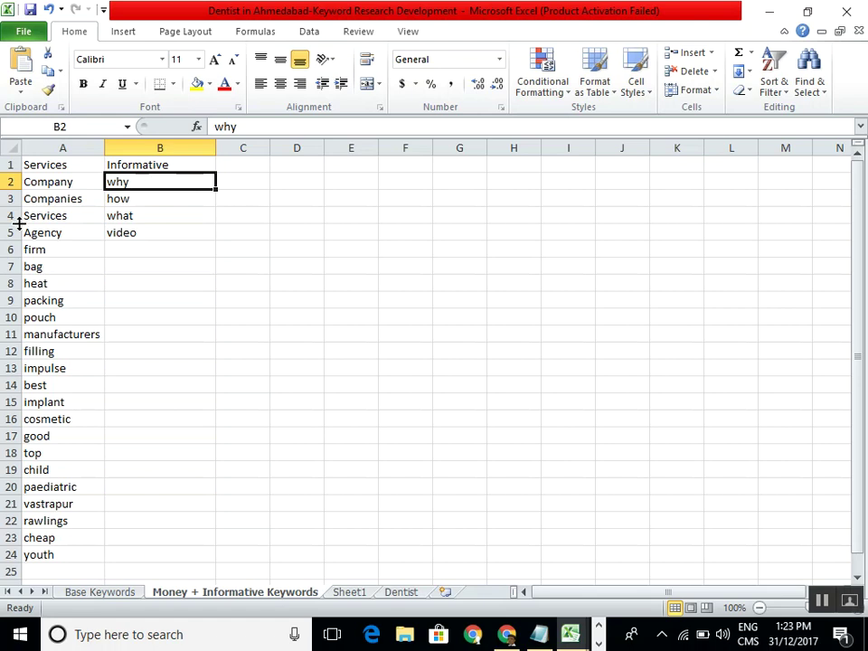
drag(43, 181, 78, 402)
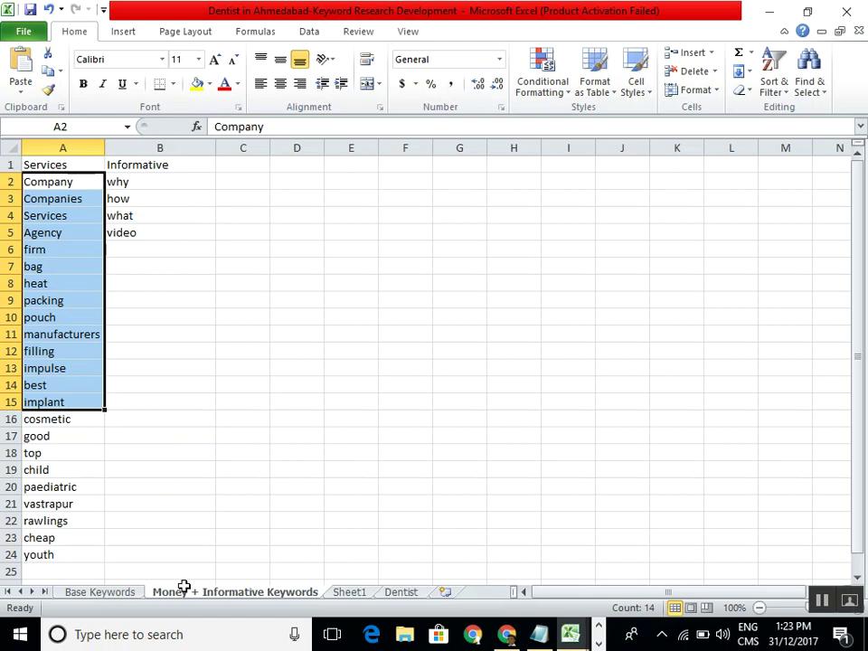
Copy the term impulse from the Services list and search the Base Keywords sheet for it.
click(53, 403)
click(63, 366)
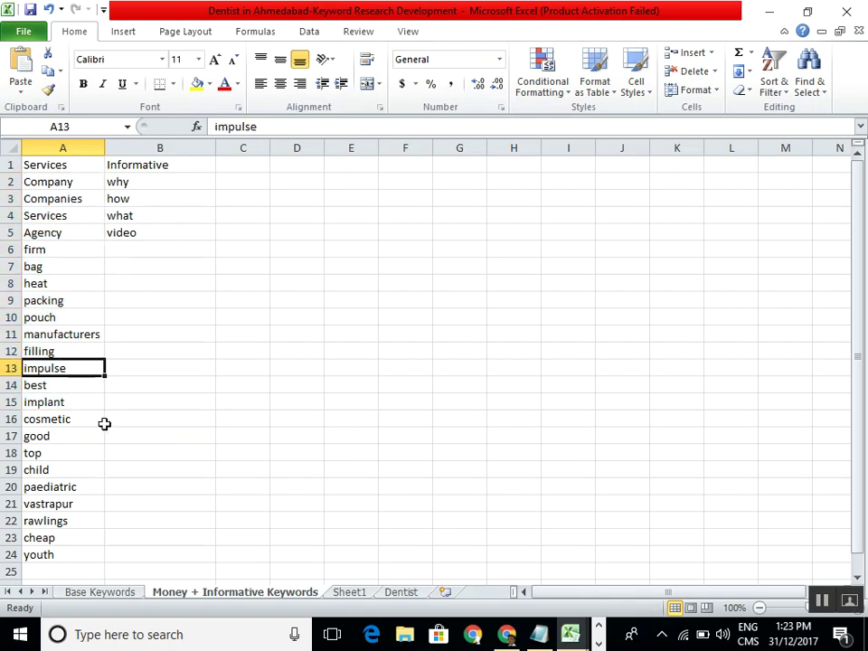
key(ctrl+c)
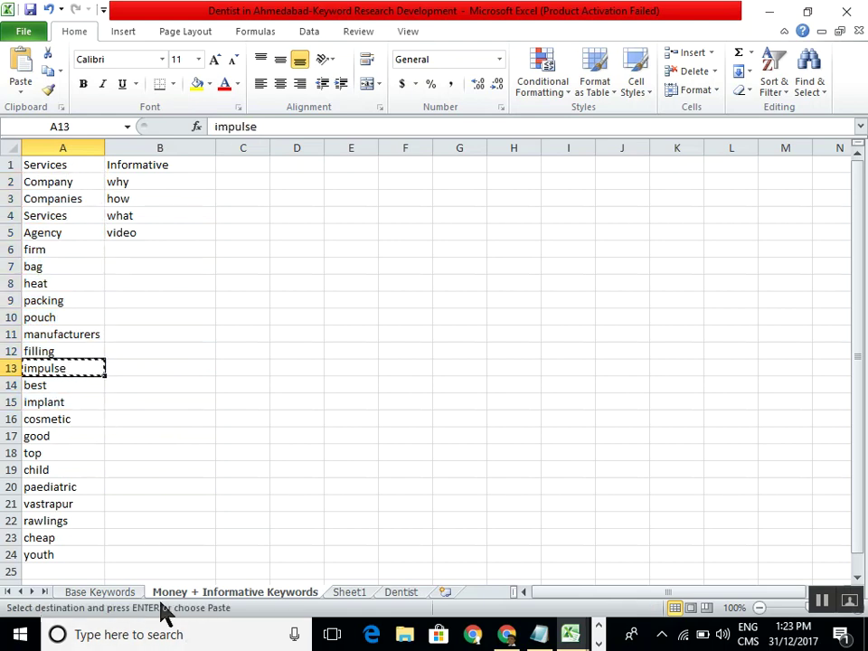
click(120, 597)
key(Down)
key(Down)
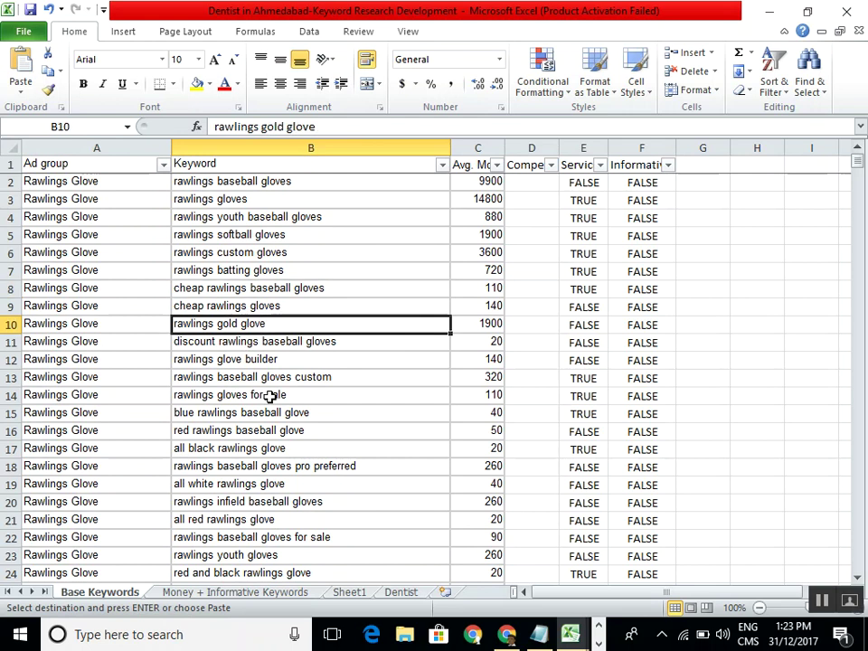
key(ctrl+f)
text(impulse)
click(623, 481)
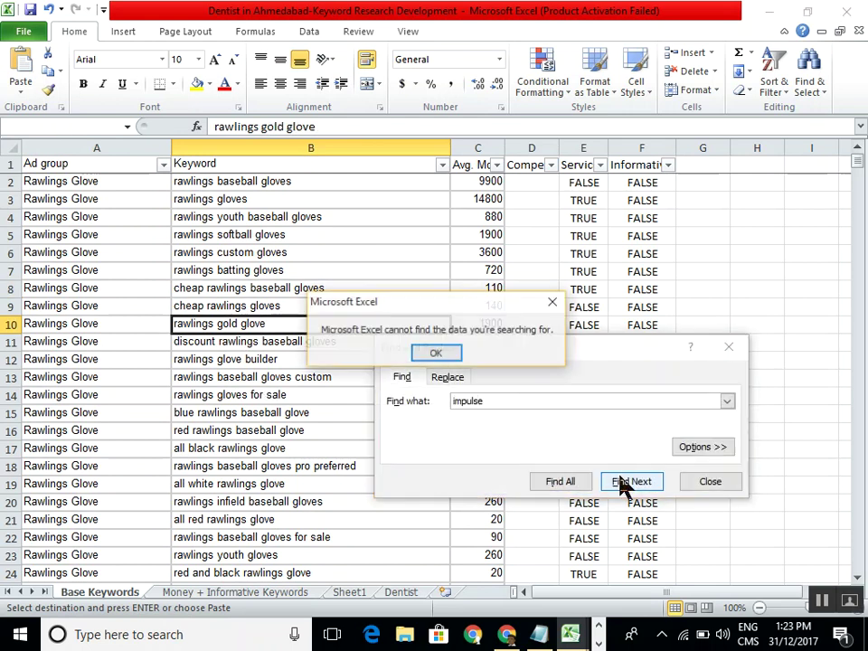
click(435, 355)
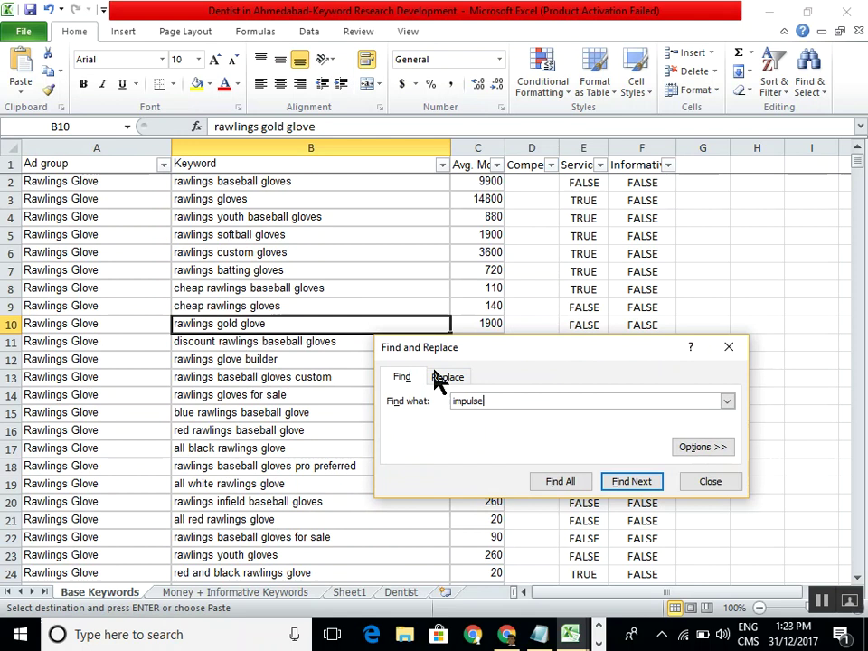
click(710, 481)
Search Base Keywords for the Services term youth and check the Services flag of the rawlings youth gloves keyword.
click(263, 593)
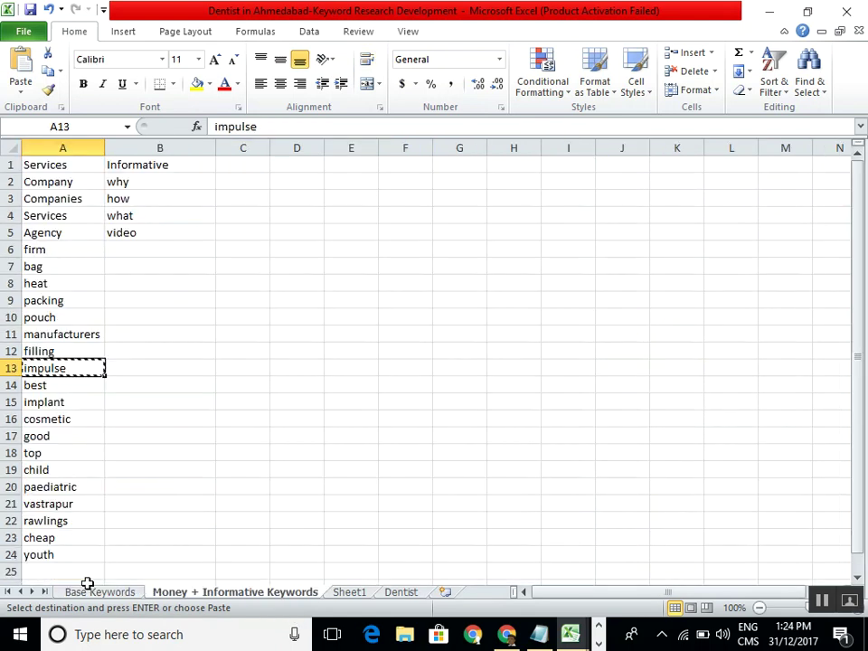
click(85, 554)
key(ctrl+c)
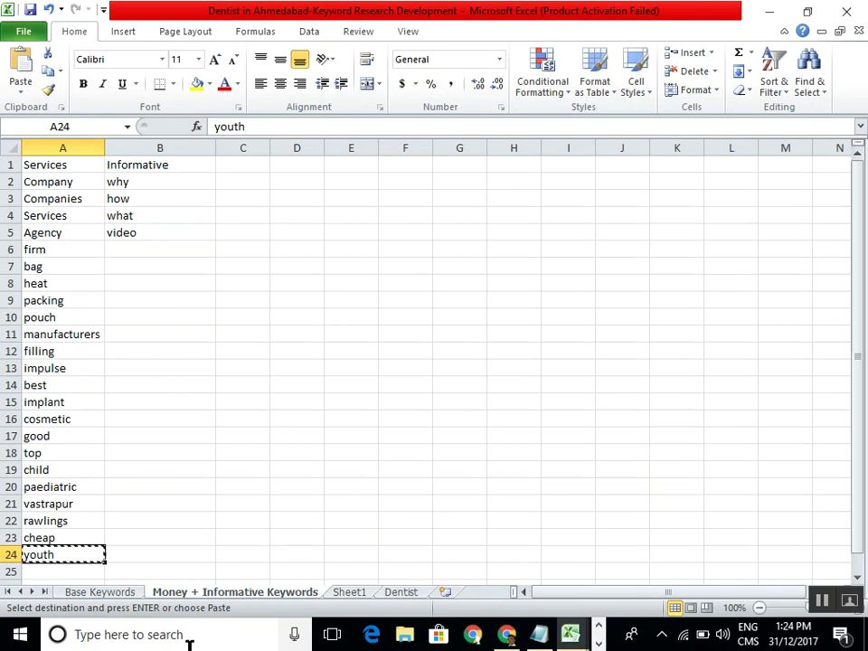
click(123, 593)
key(ctrl+f)
key(ctrl+v)
click(638, 484)
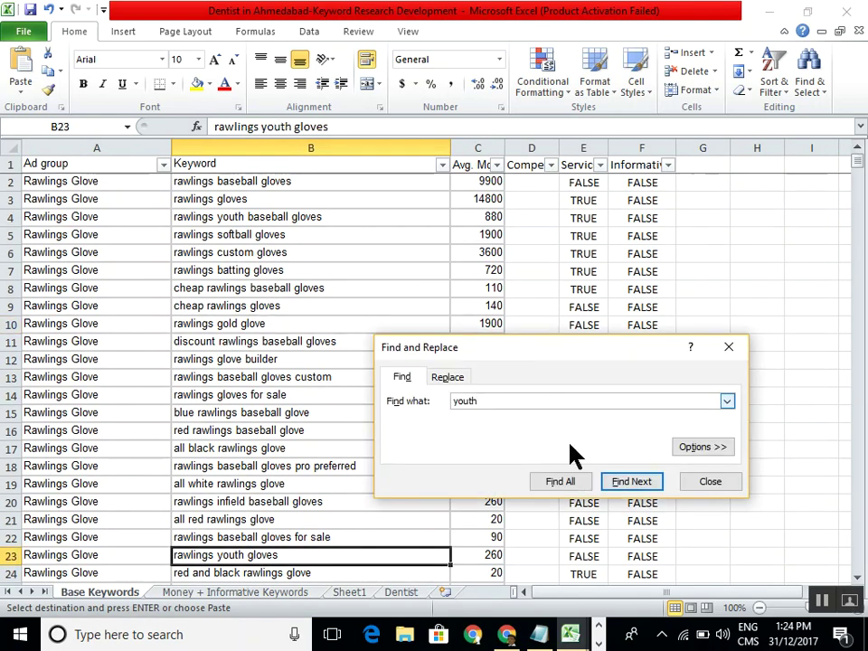
click(584, 555)
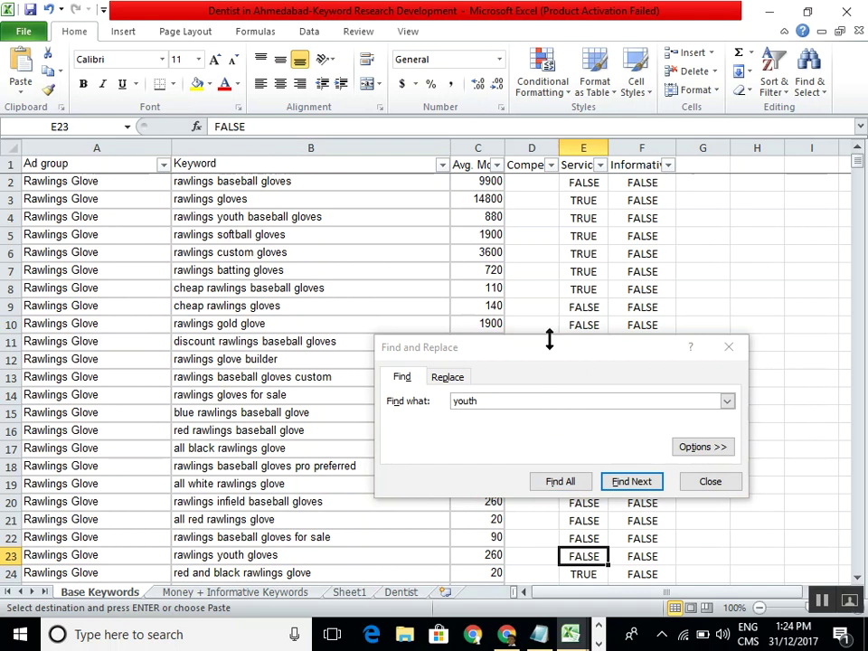
drag(548, 353, 558, 212)
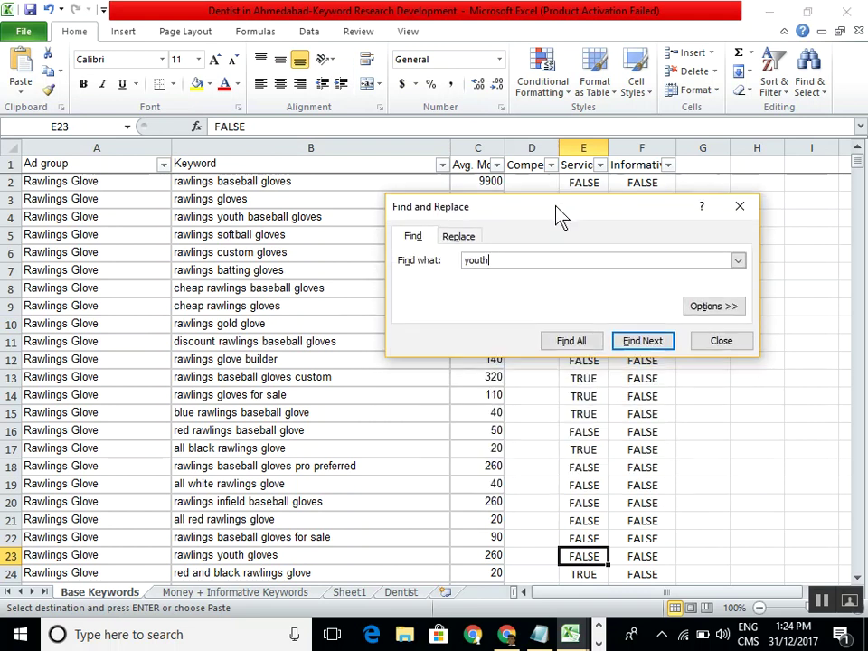
click(300, 556)
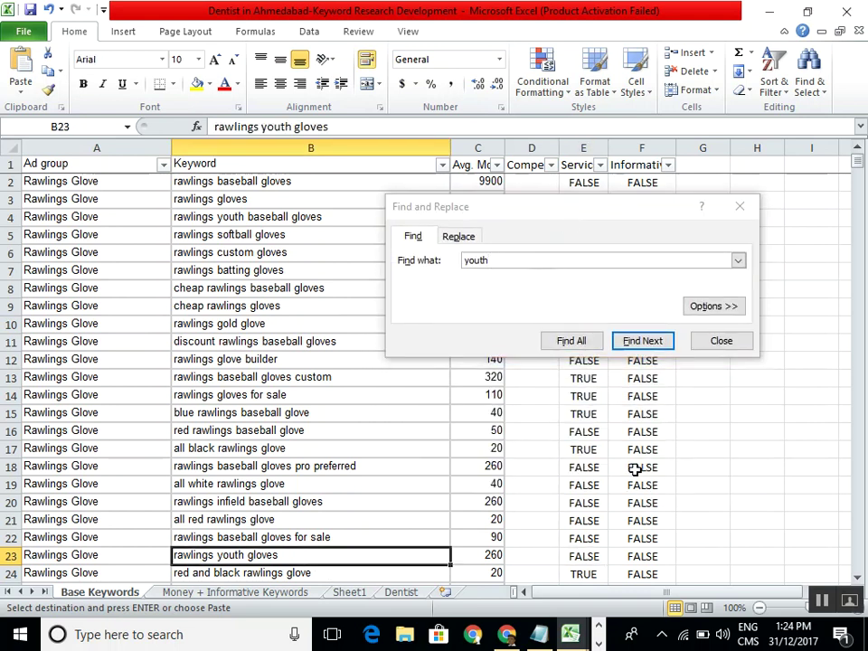
click(748, 346)
Extend the Services named range to cells A1 through A24 of the Money + Informative Keywords sheet.
click(287, 593)
drag(55, 164, 56, 554)
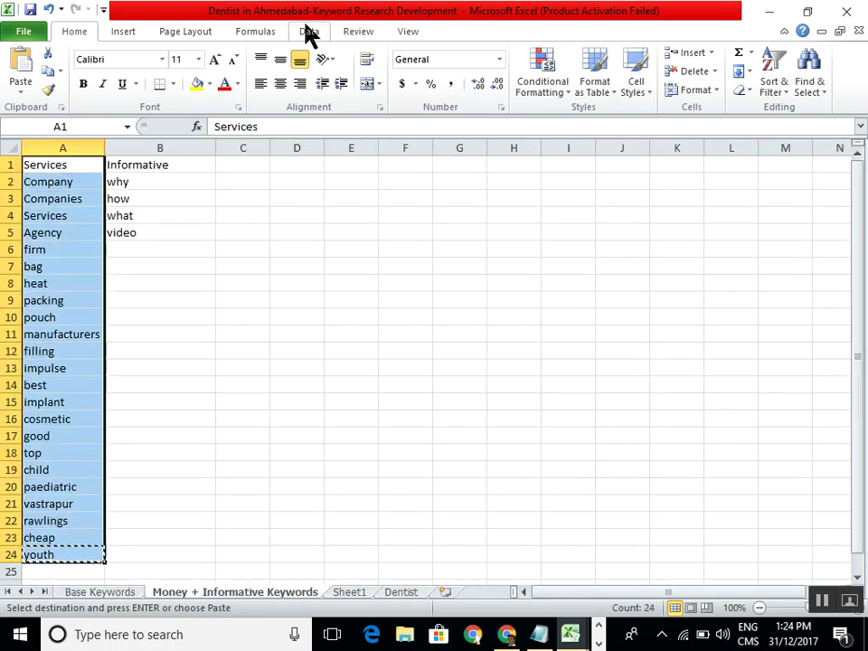
click(254, 33)
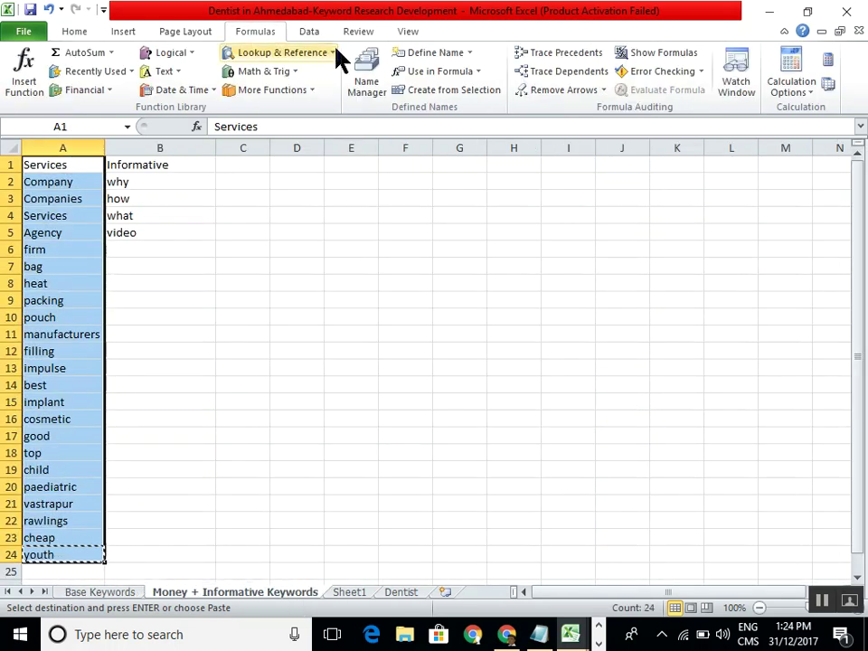
click(367, 84)
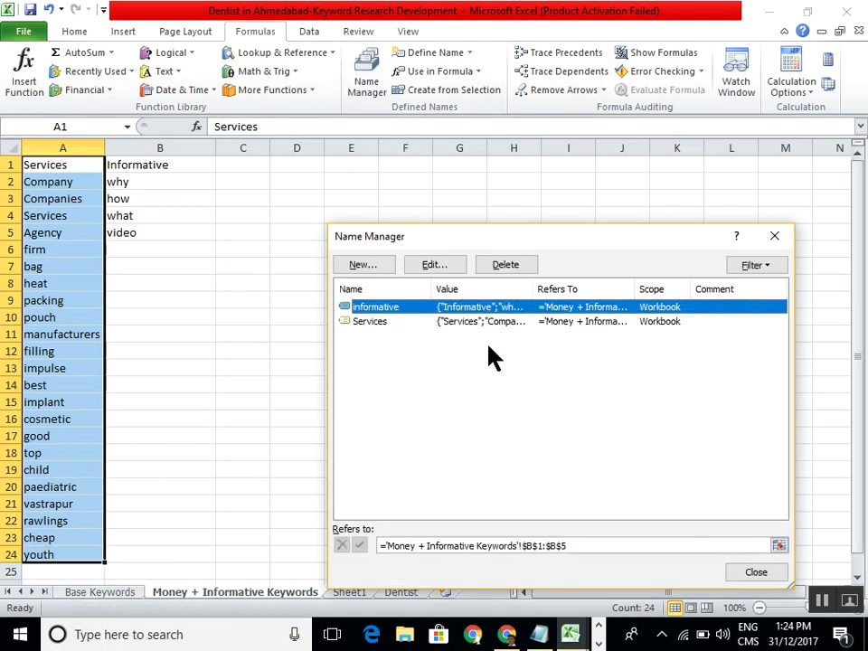
click(442, 322)
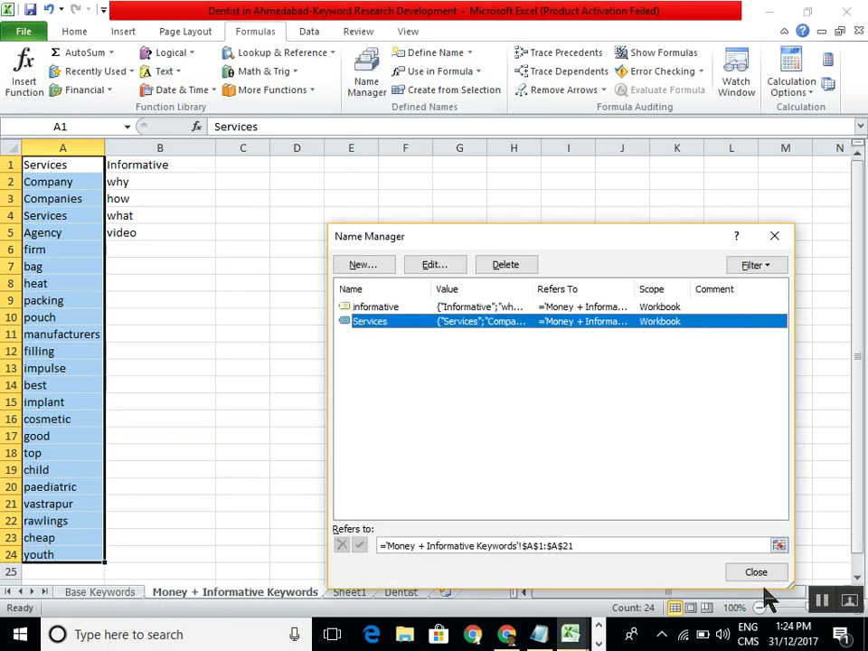
click(779, 545)
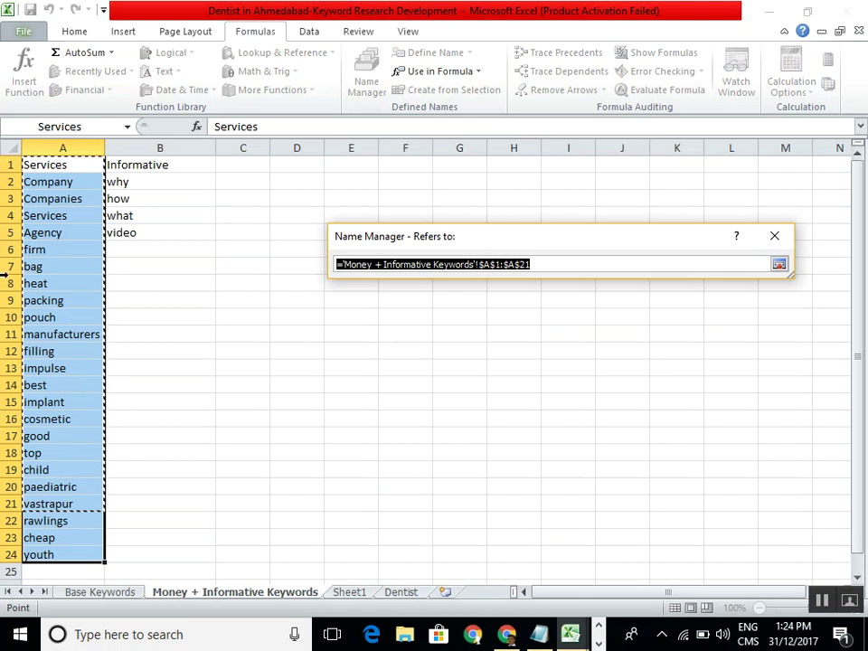
drag(83, 168, 50, 554)
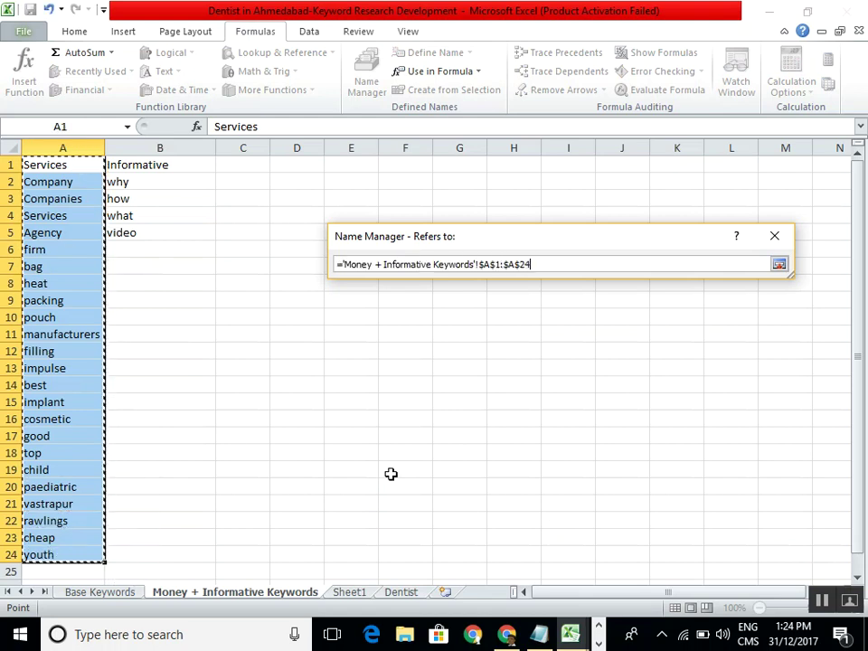
click(778, 264)
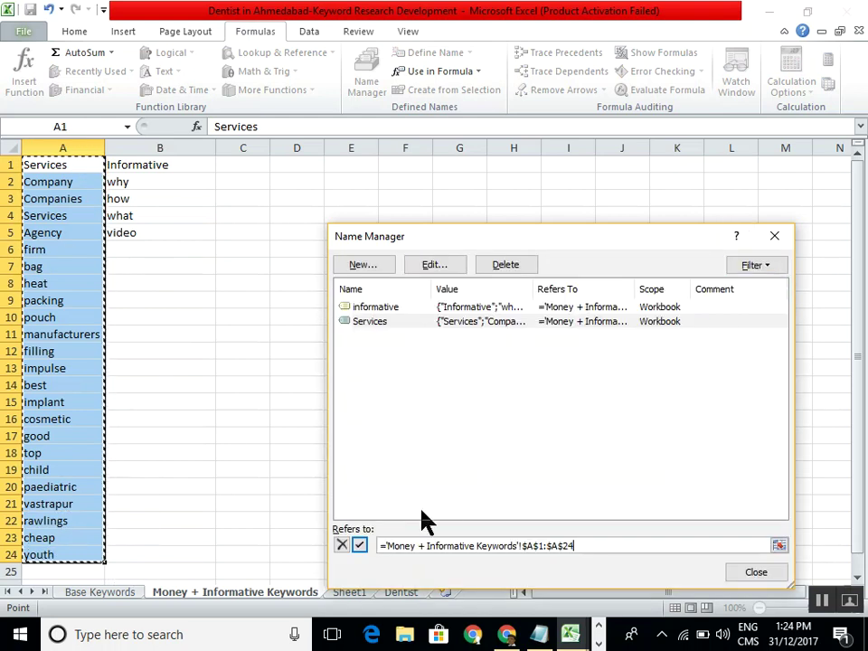
click(359, 545)
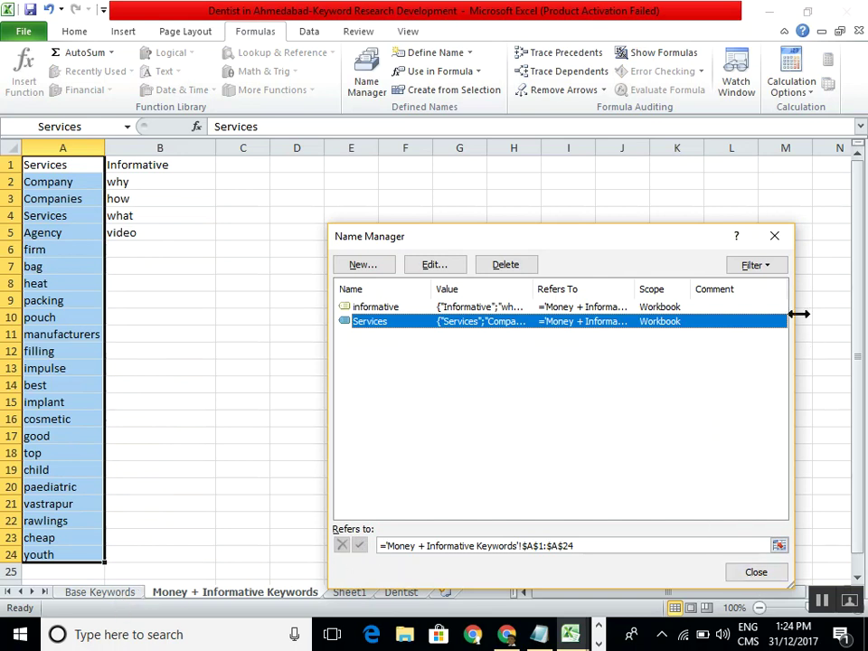
click(756, 573)
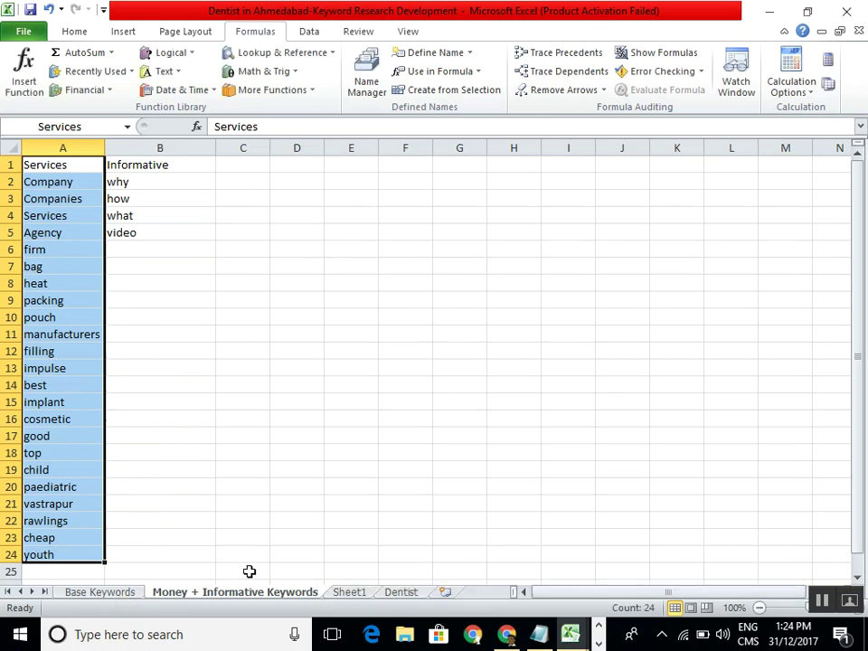
Return to Base Keywords and check the Services flag in the rawlings youth gloves row.
click(95, 593)
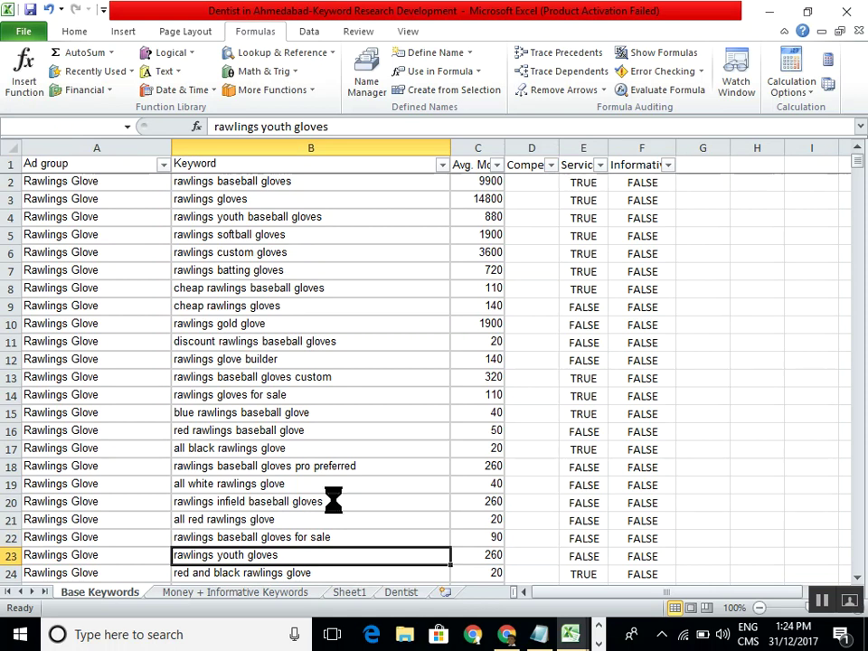
click(593, 555)
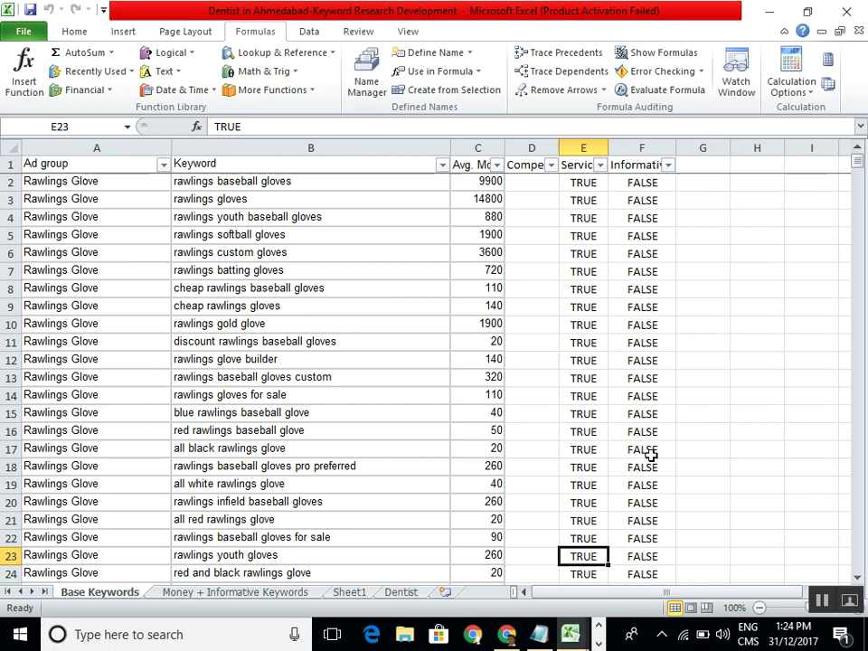
click(430, 554)
drag(430, 554, 568, 558)
Filter the Keyword column of Base Keywords to entries matching youth.
click(442, 164)
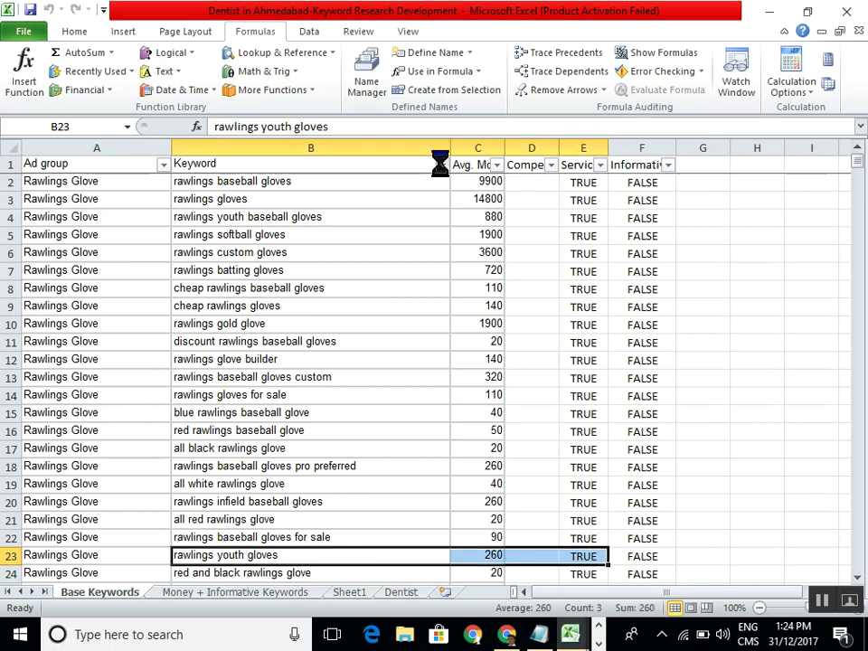
text(youth)
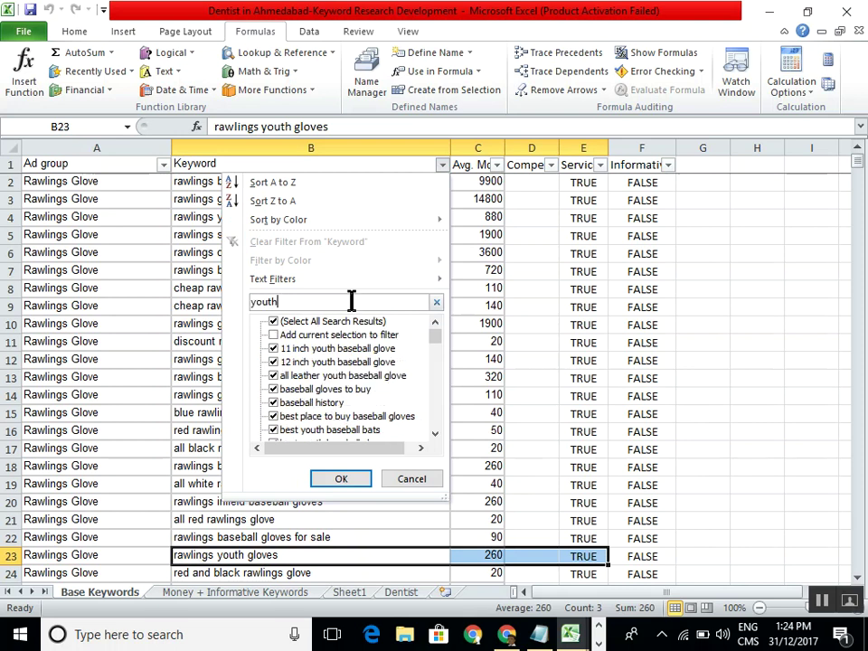
click(356, 473)
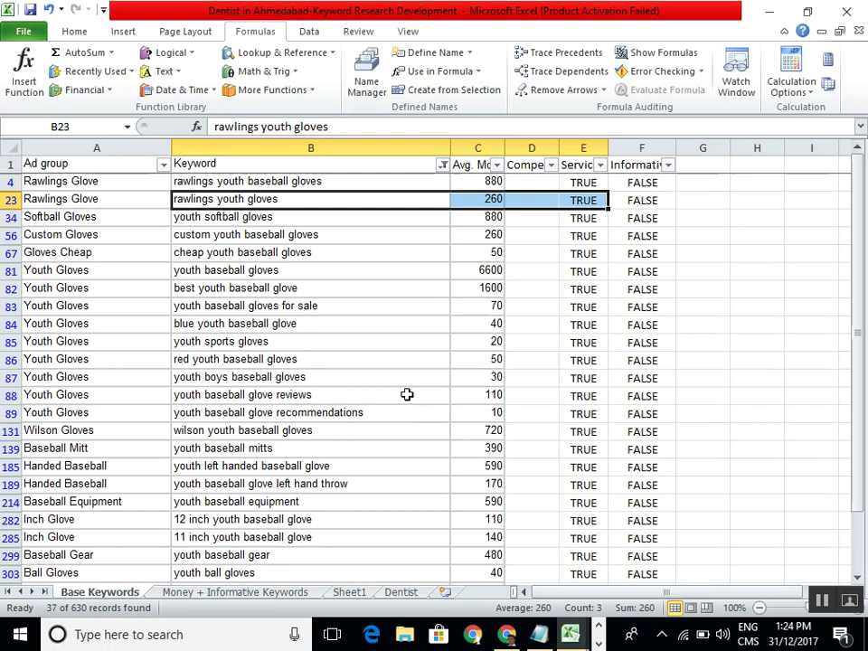
click(395, 309)
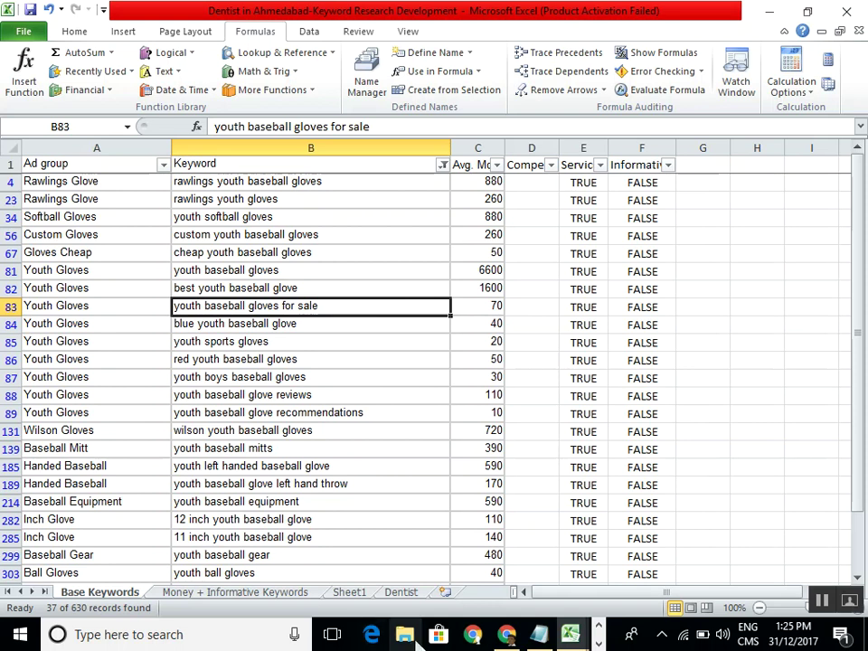
Switch to Chrome, show the Digital-Marketing-Course-Syllabus PDF and highlight the Page on page topic under SEO training topics.
click(507, 634)
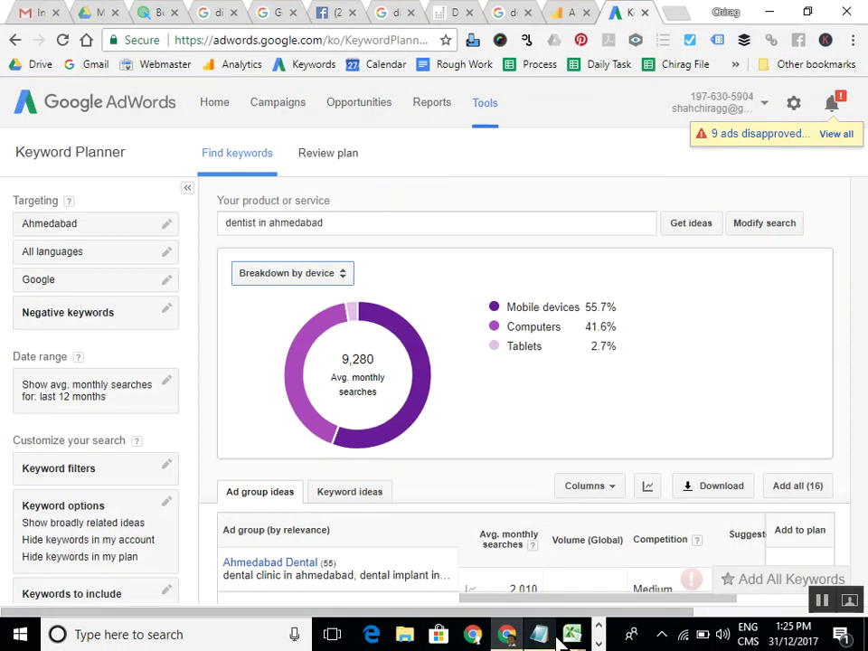
click(104, 12)
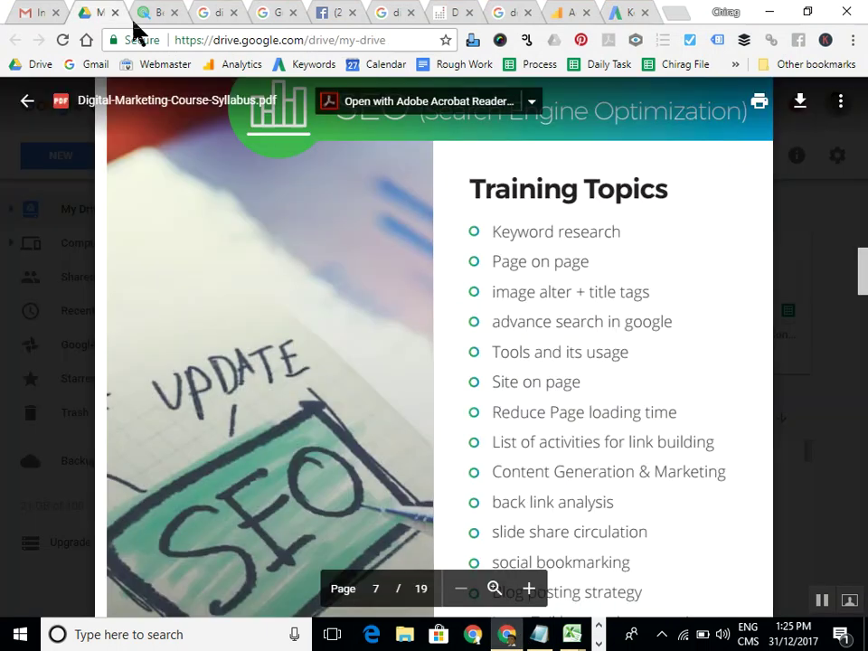
drag(500, 272, 575, 271)
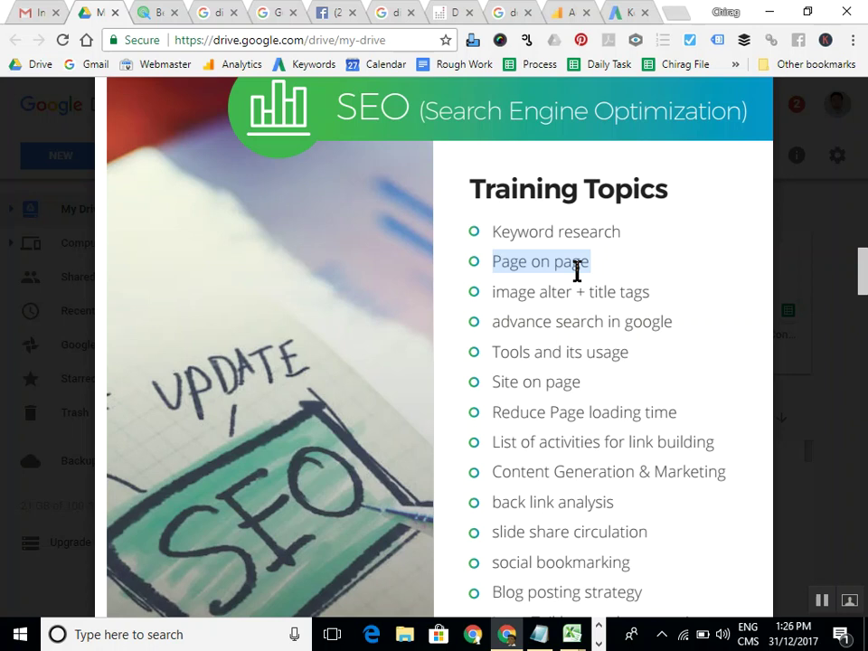
Highlight the advance search in google topic in the syllabus's SEO training topics.
click(584, 293)
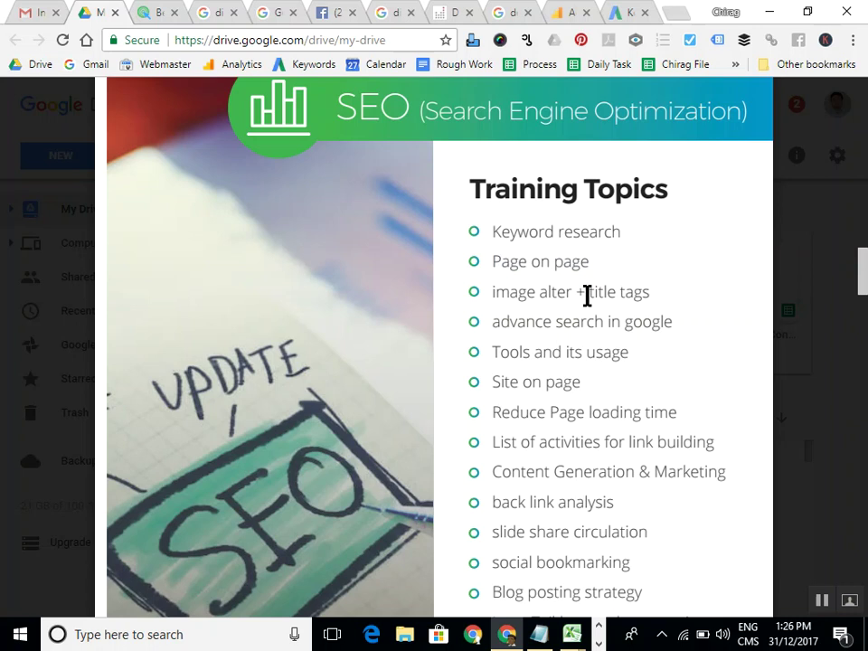
double_click(549, 315)
click(549, 315)
drag(491, 322, 670, 313)
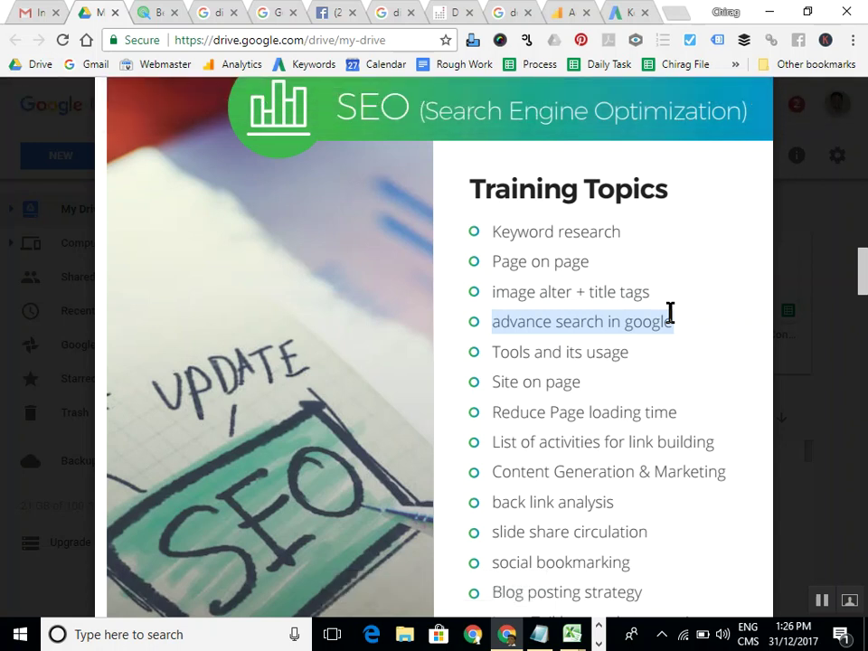
Search Google for digital marketing proposal in a new browser tab.
click(677, 14)
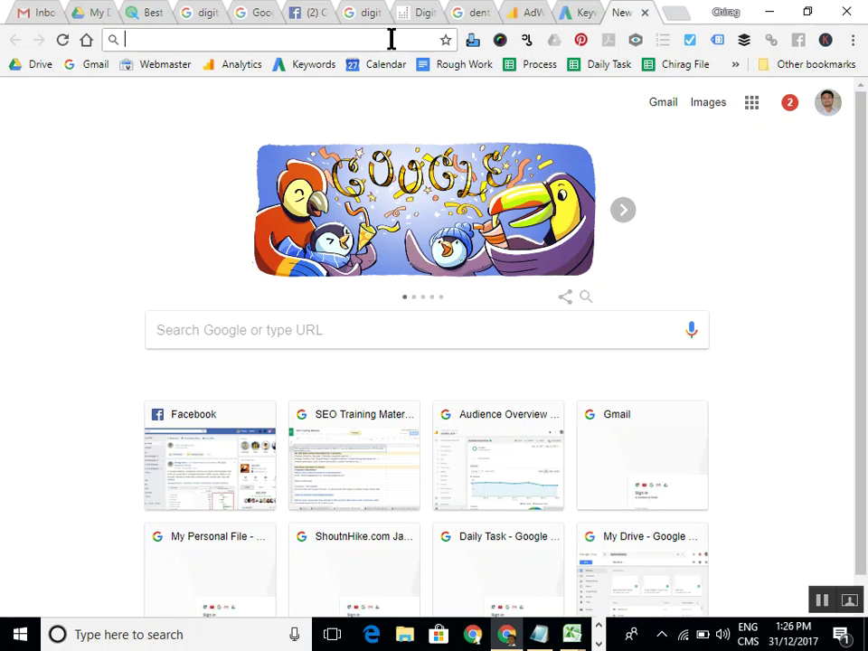
text(digit)
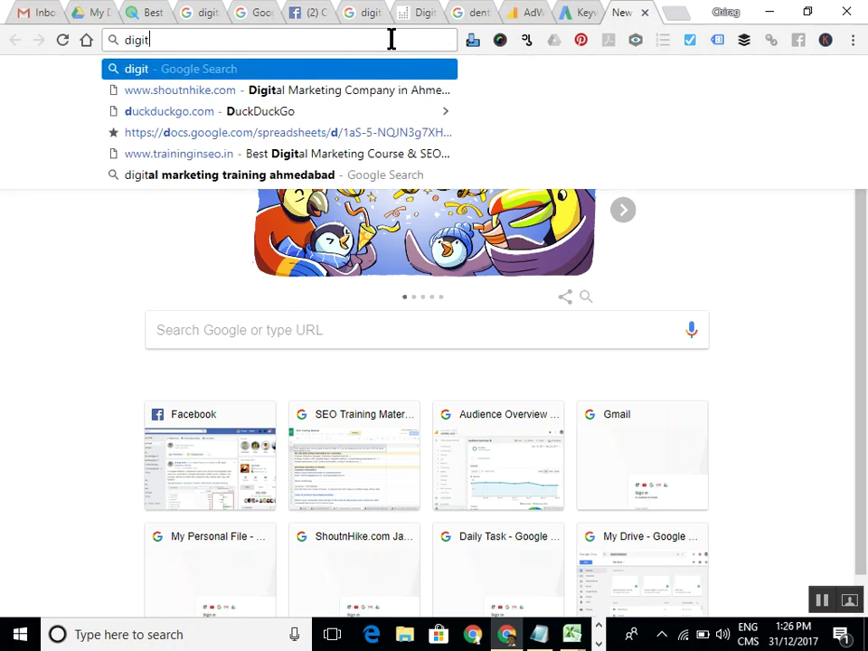
text(al marke)
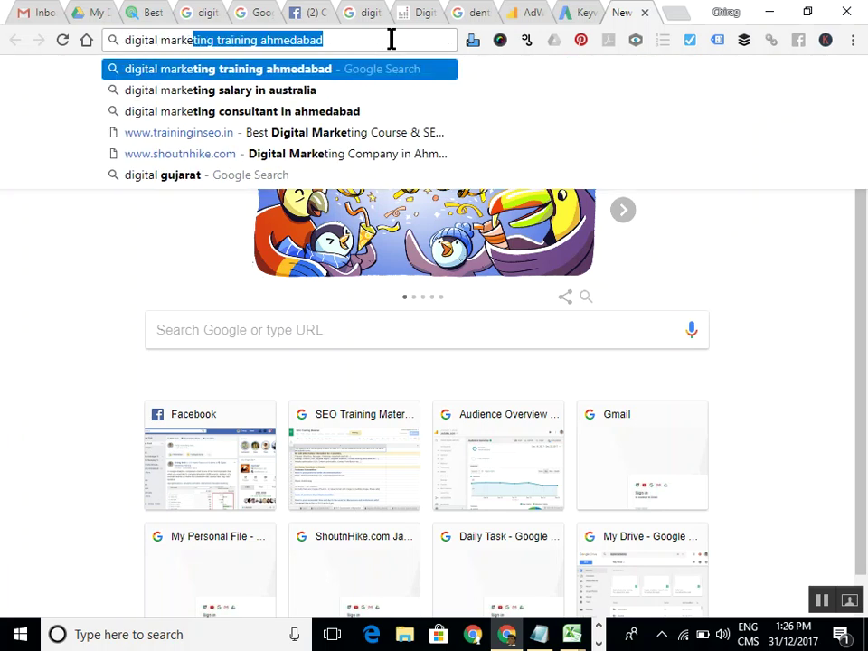
text(ting proposal i)
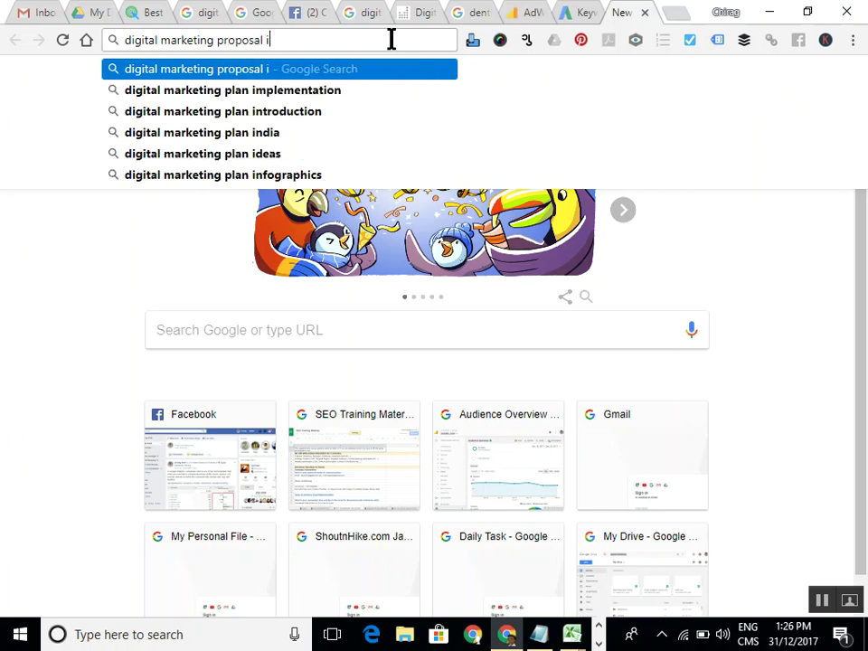
key(BackSpace)
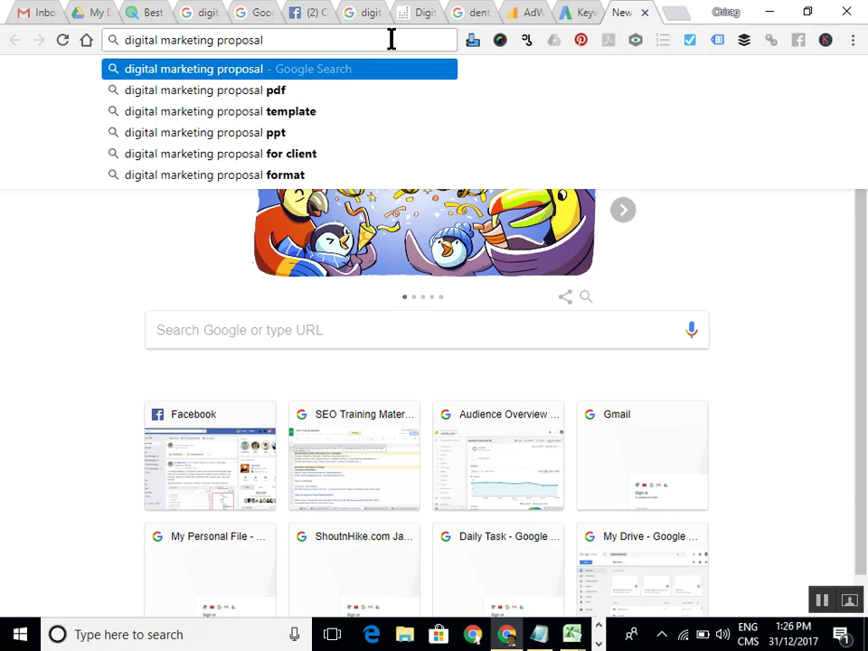
key(Return)
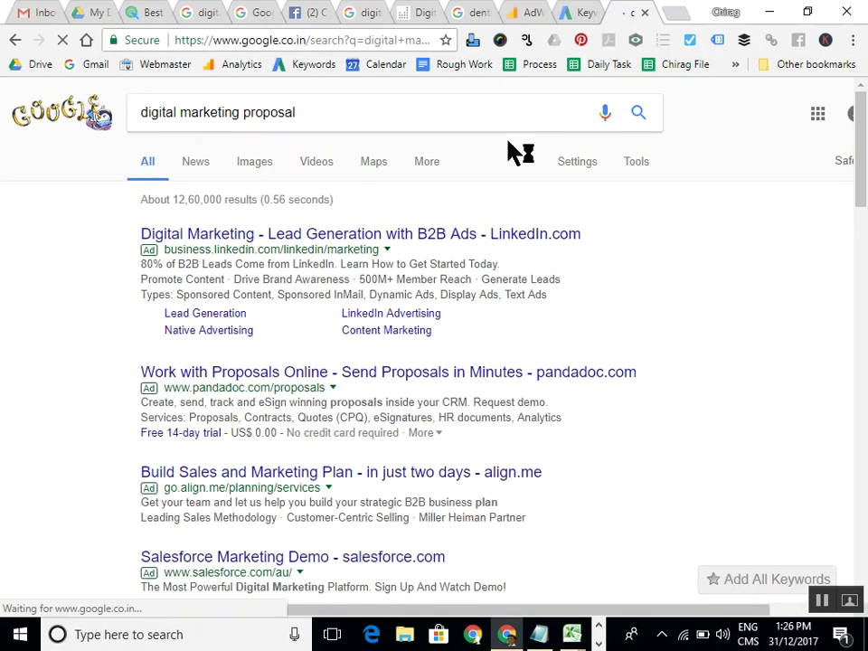
Use Google's advanced search to restrict the digital marketing proposal results to the Adobe Acrobat PDF (.pdf) file type.
click(597, 167)
click(619, 291)
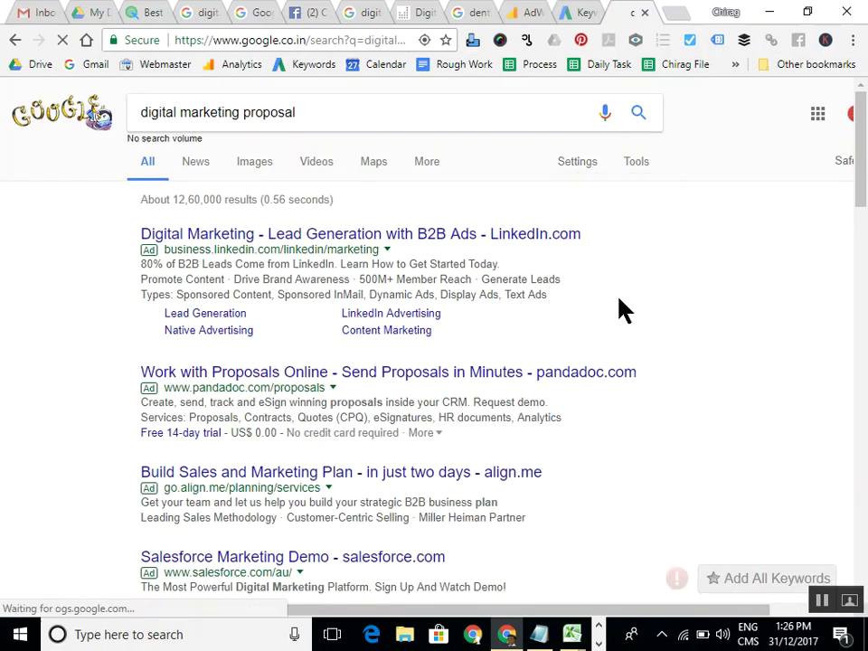
scroll(529, 330, down, 5)
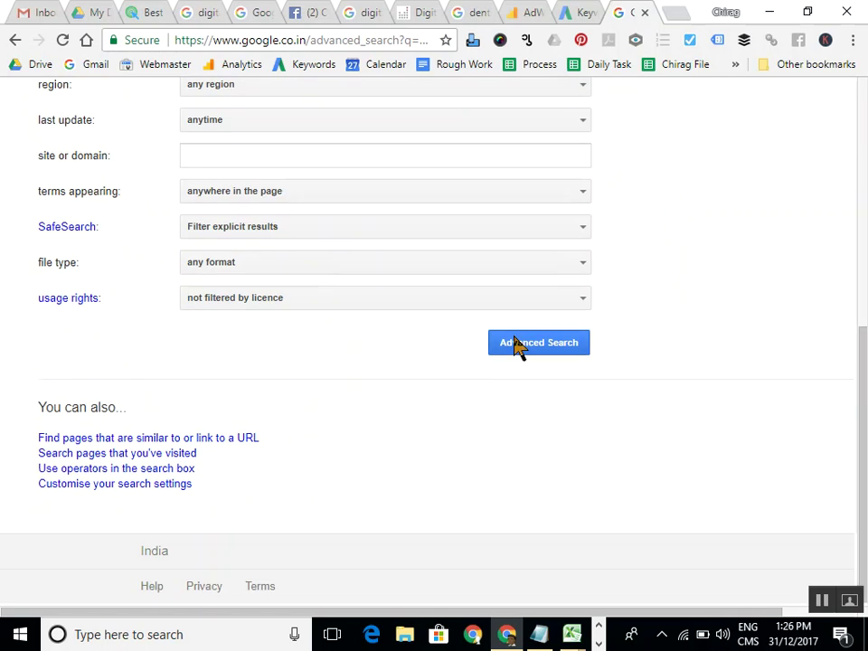
click(218, 262)
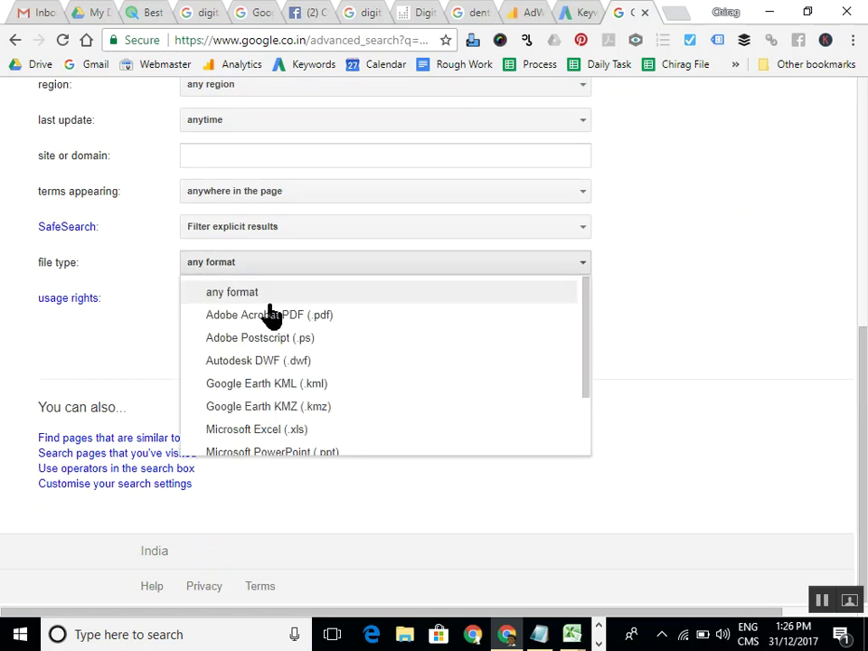
click(360, 315)
click(538, 348)
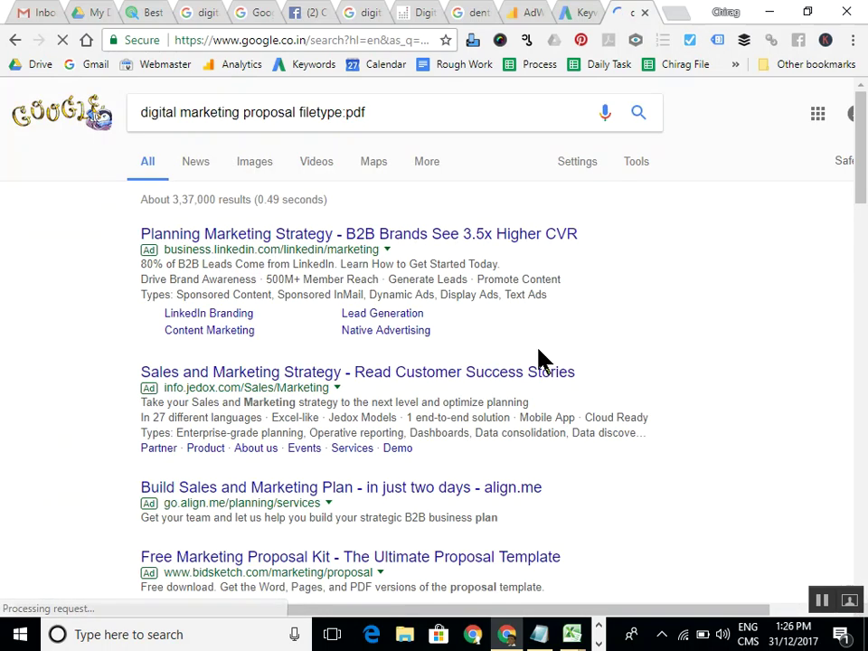
Open the Template.net Digital Marketing Proposal and the Proposal Digital Marketing Strategy PDF results in separate tabs.
scroll(366, 321, down, 5)
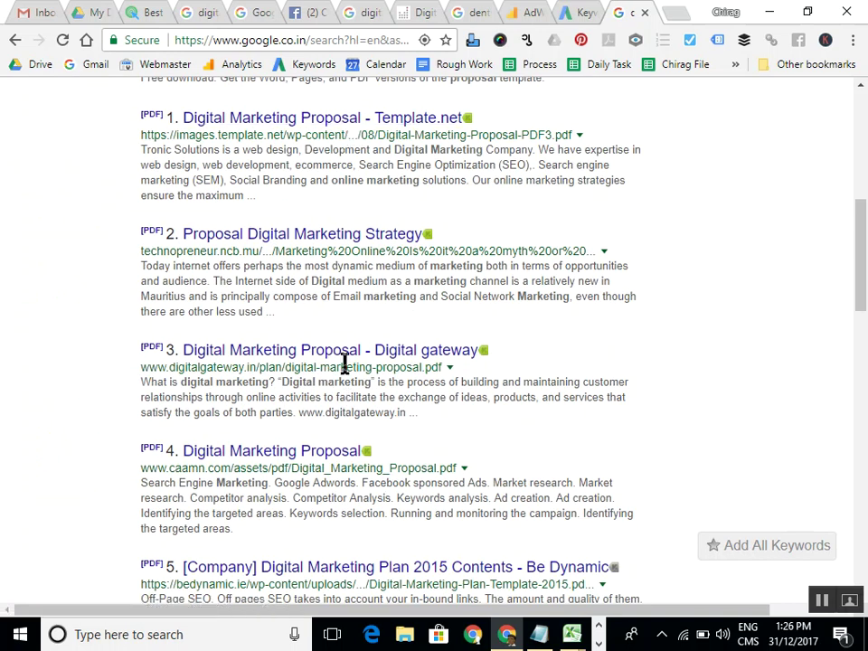
click(377, 121)
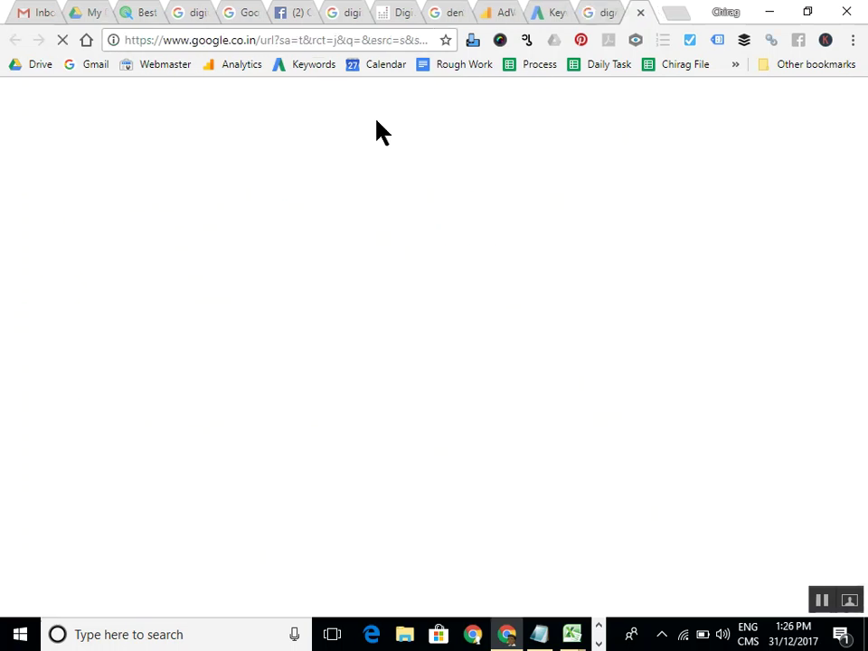
click(579, 11)
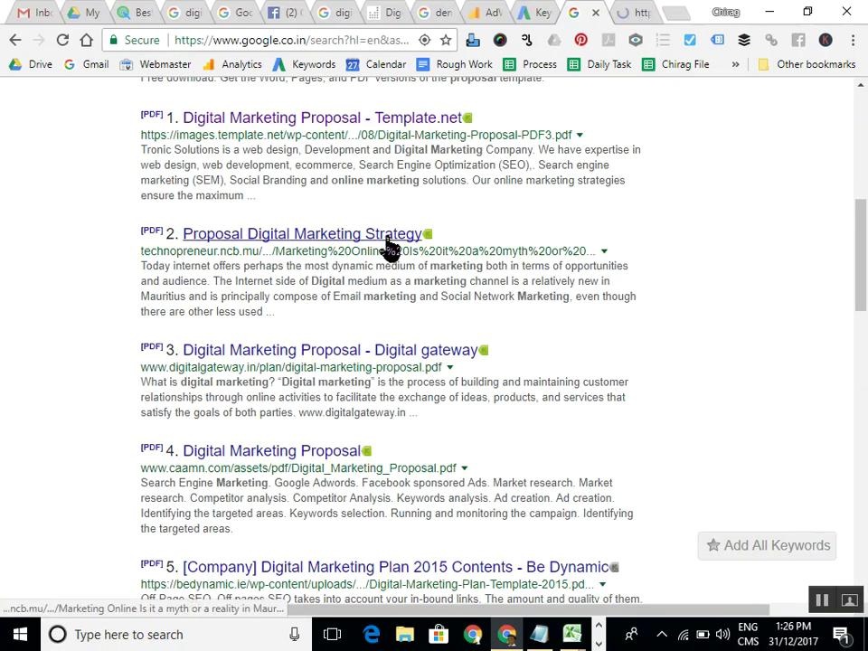
click(387, 237)
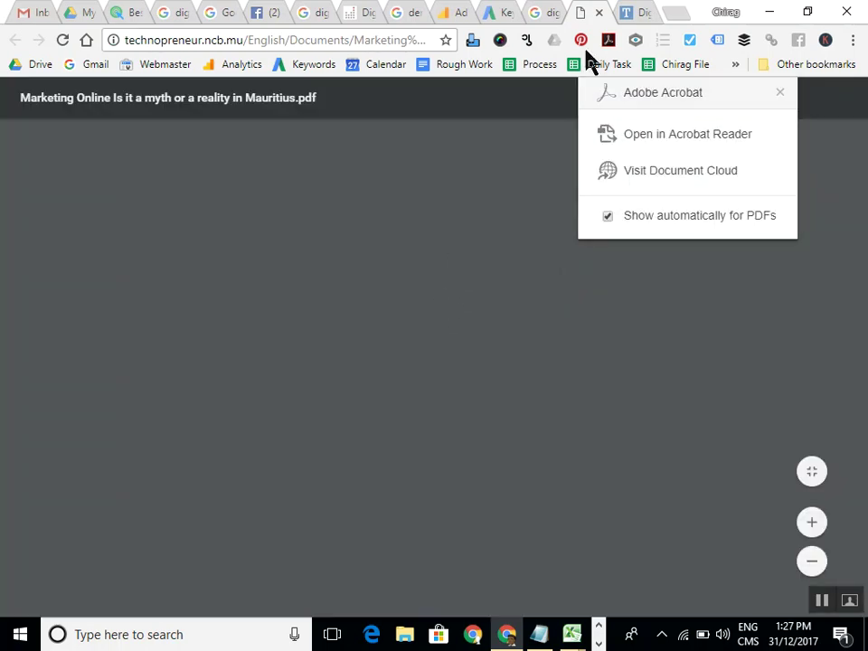
Look through the Template.net Digital-Marketing-Proposal-PDF3.pdf, including its monthly task table, and return to its cover page.
click(633, 11)
scroll(519, 353, down, 5)
scroll(494, 414, down, 3)
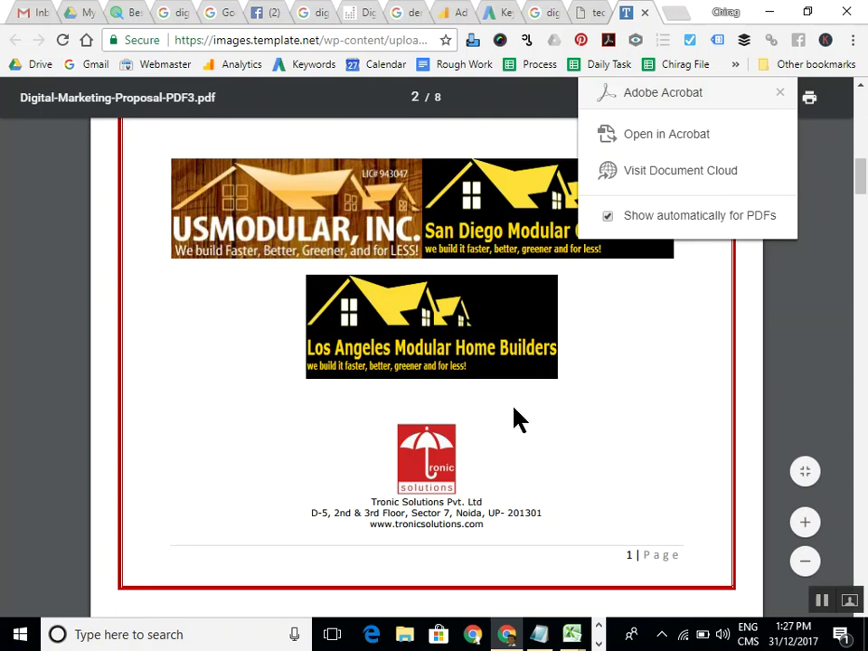
scroll(513, 418, down, 10)
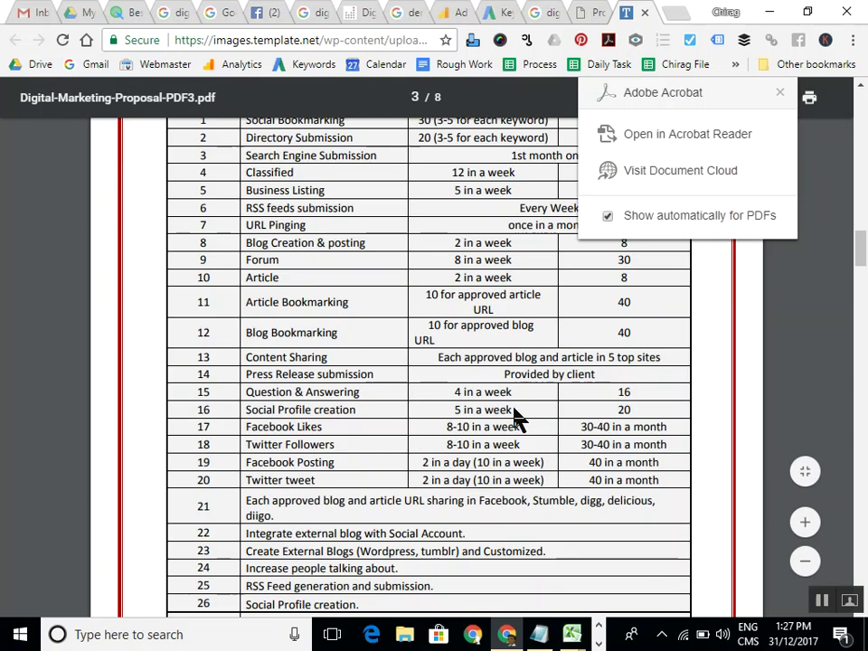
scroll(514, 418, down, 15)
scroll(514, 418, down, 15)
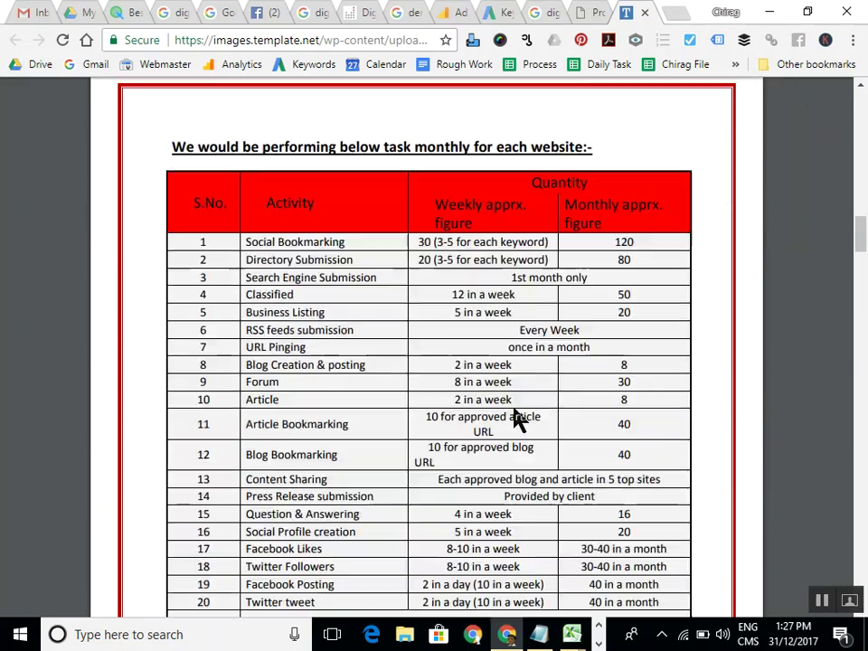
key(Home)
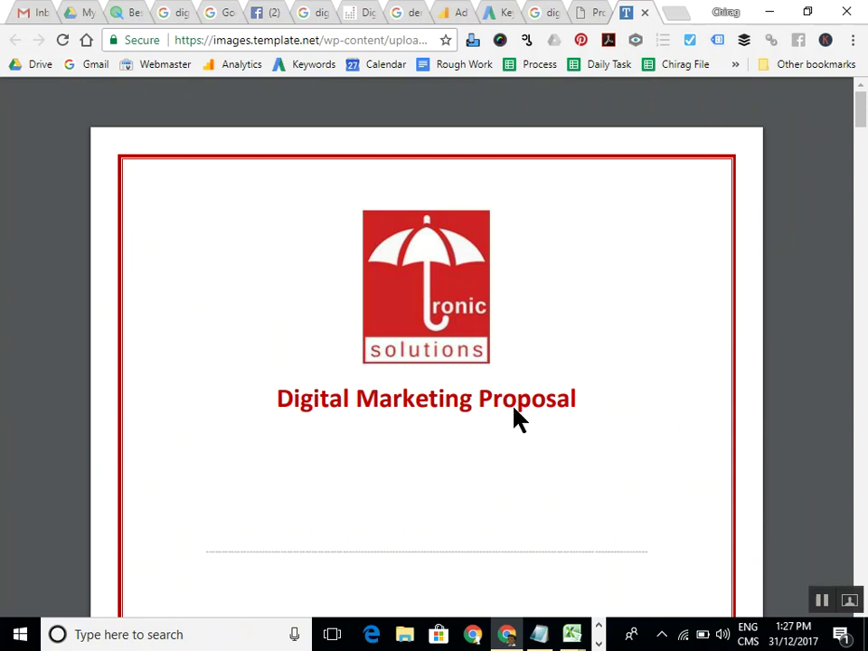
Go back to the course syllabus PDF and review the remaining SEO topics through to the Conversion Optimization page.
click(87, 11)
scroll(641, 356, down, 1)
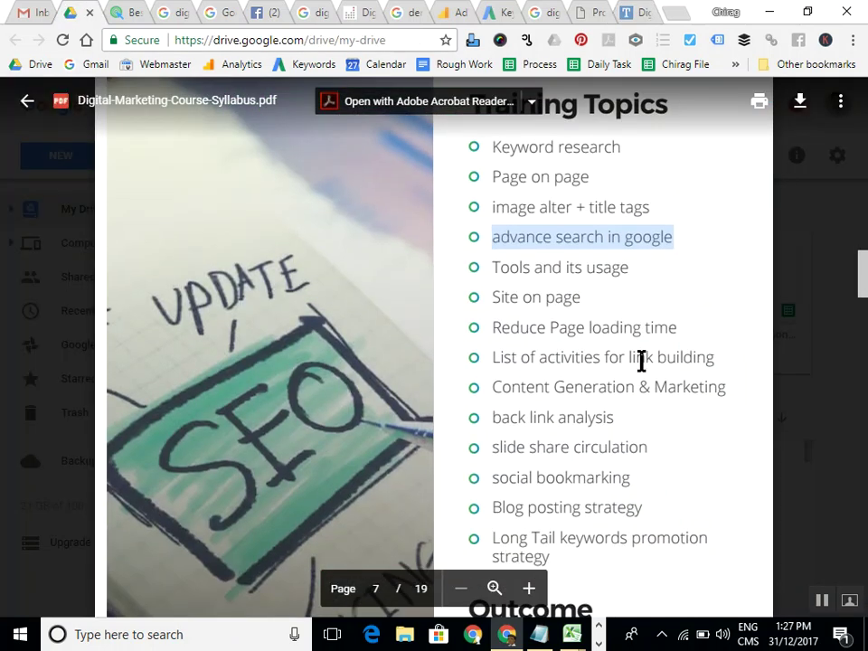
click(579, 261)
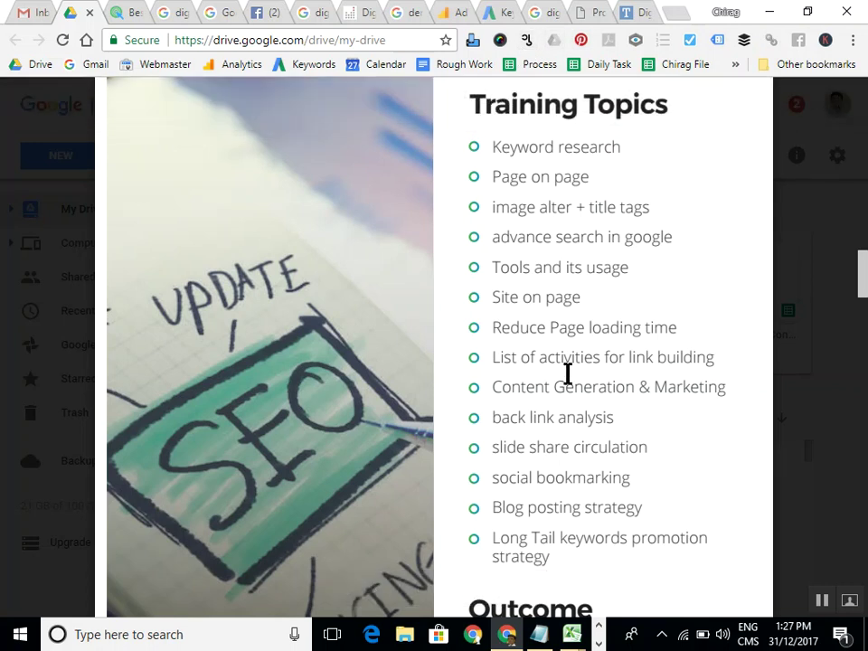
scroll(634, 424, down, 10)
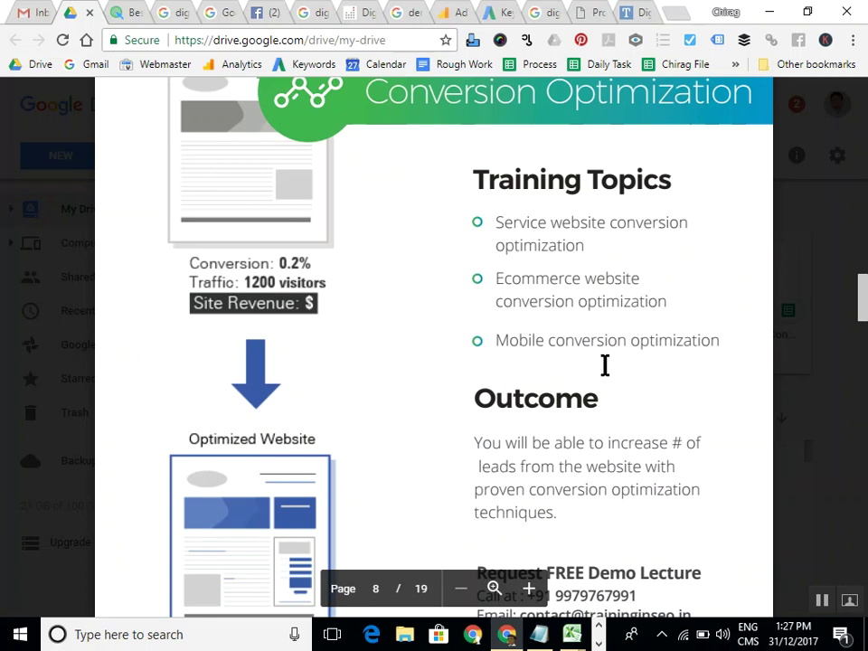
scroll(521, 228, up, 1)
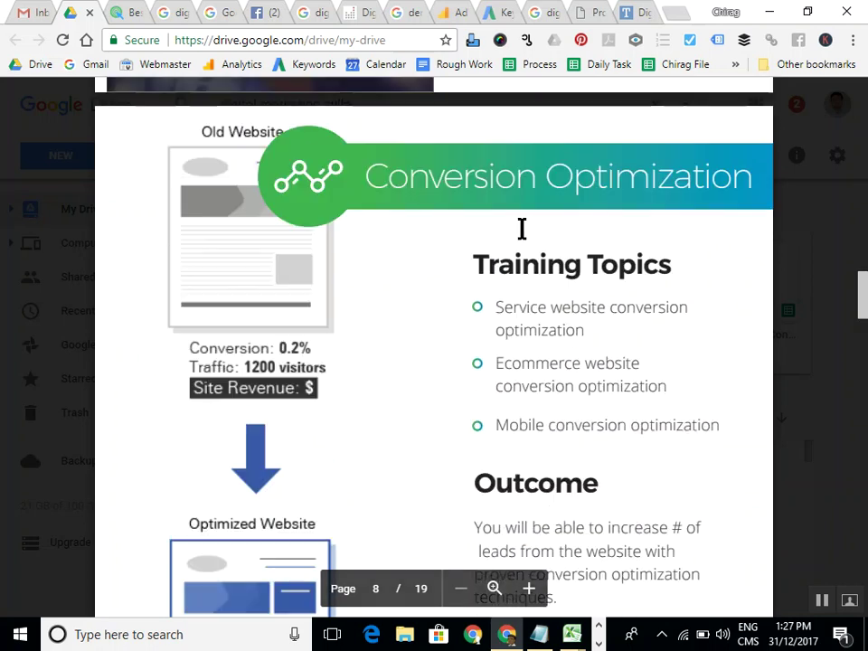